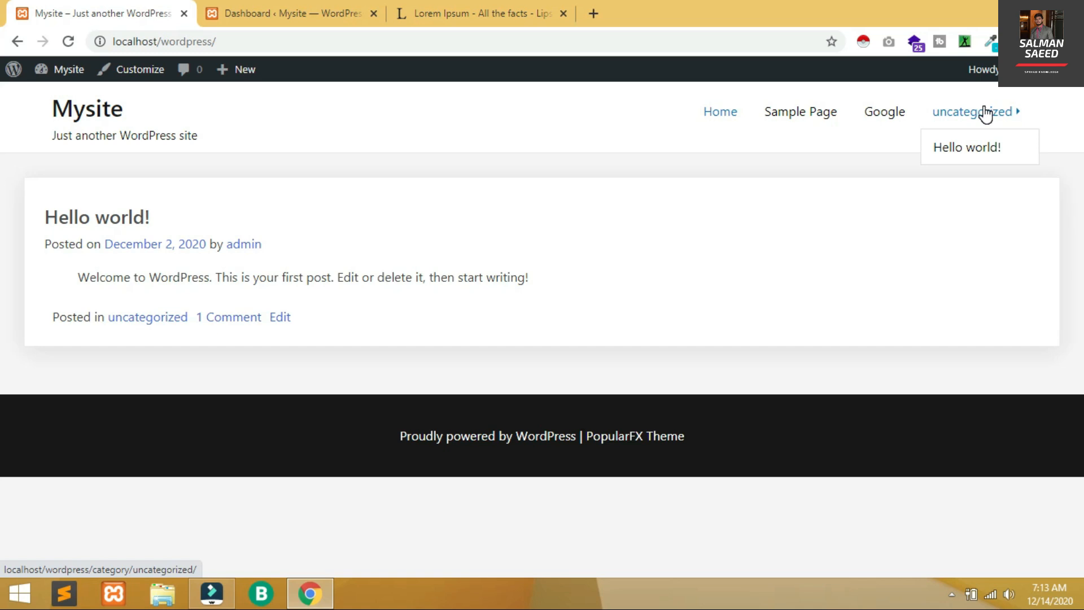
Open the uncategorized post category for editing in the site's WordPress dashboard.
left_click(285, 13)
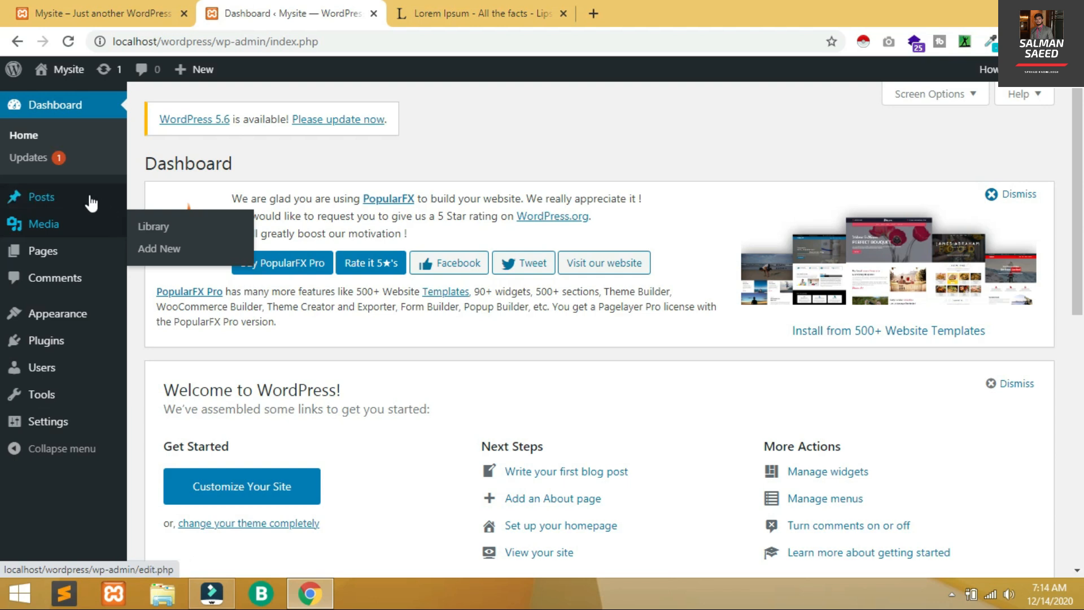
mouse_move(91, 202)
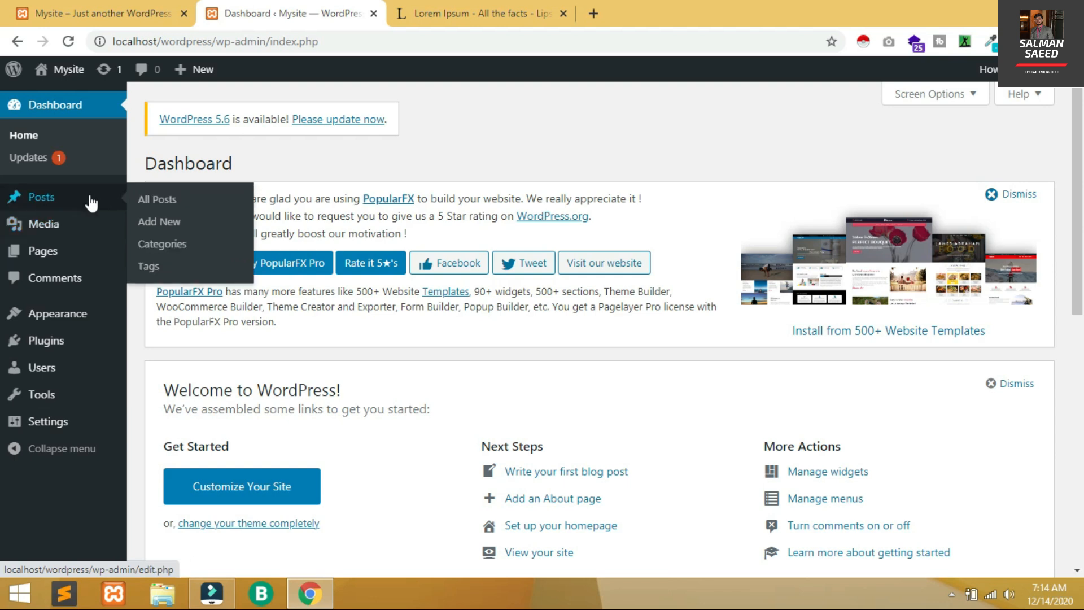
left_click(164, 245)
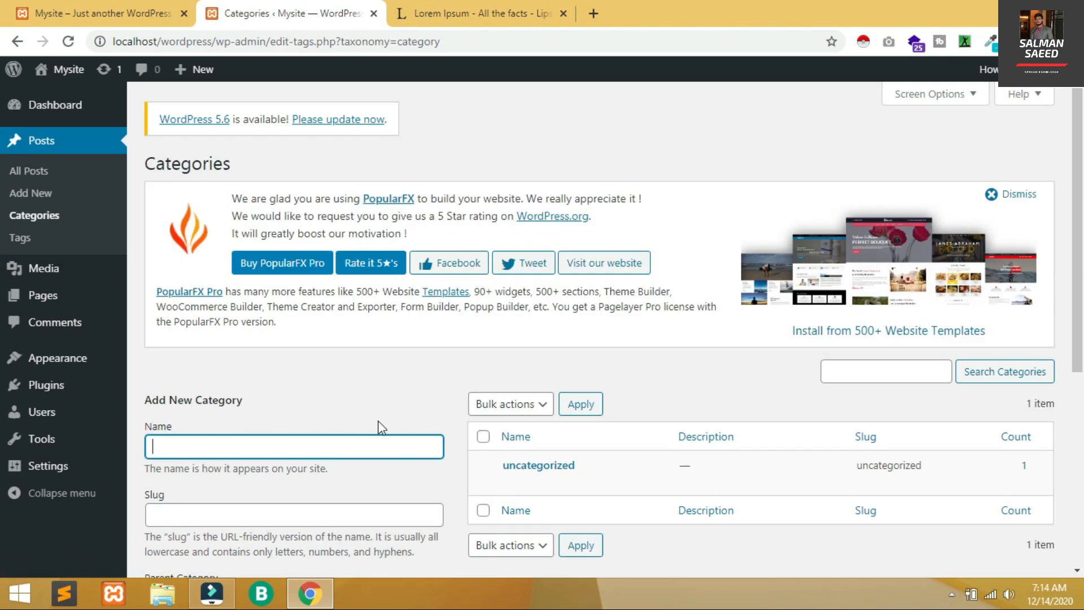
mouse_move(479, 467)
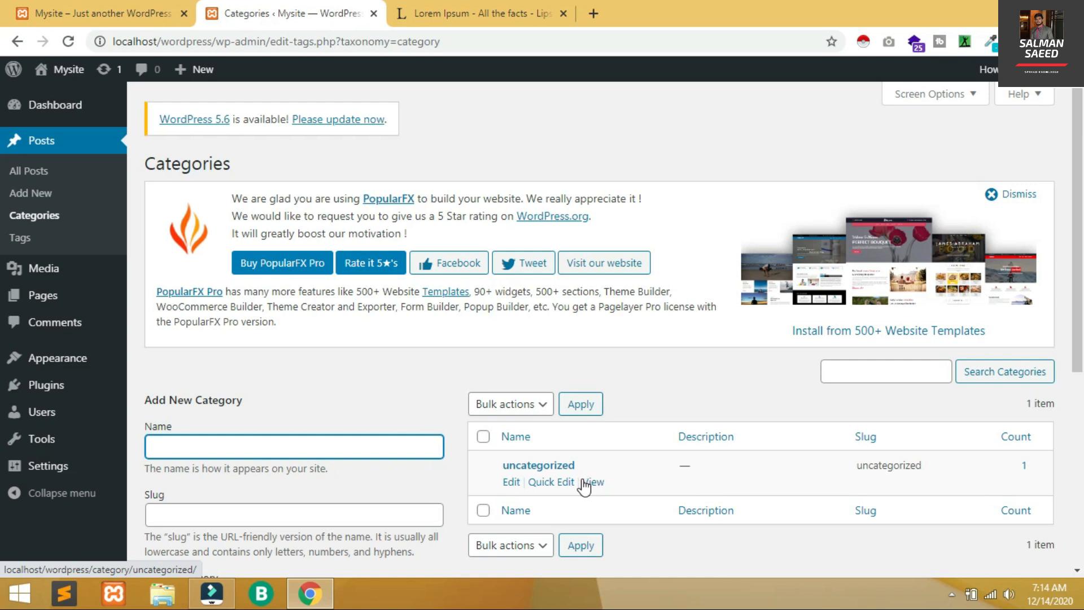
left_click(509, 483)
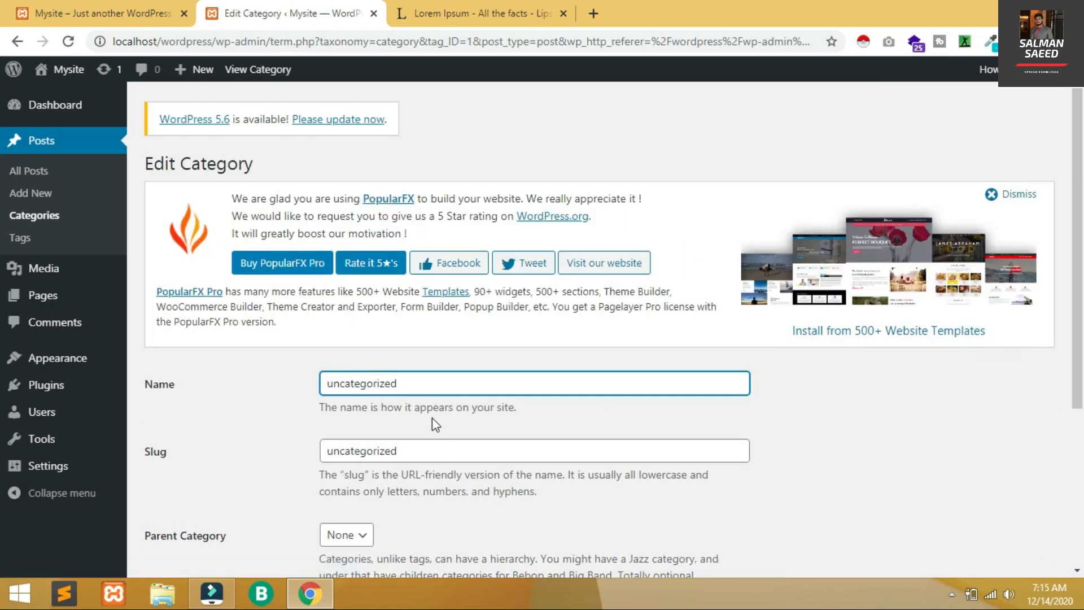
Set both the name and the slug of the uncategorized category to Cars.
double_click(412, 381)
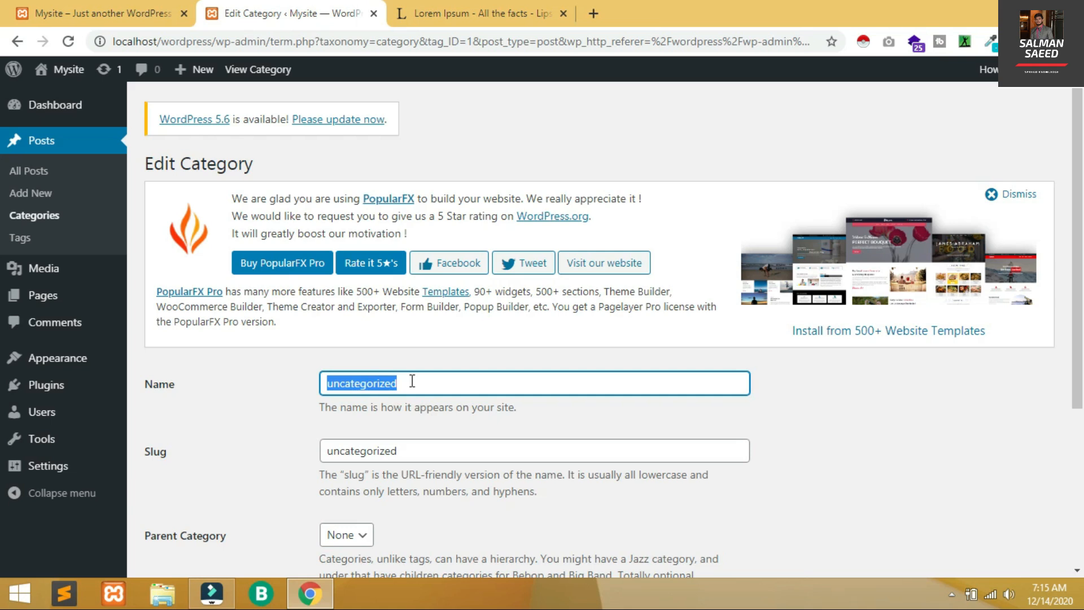
type("Cars")
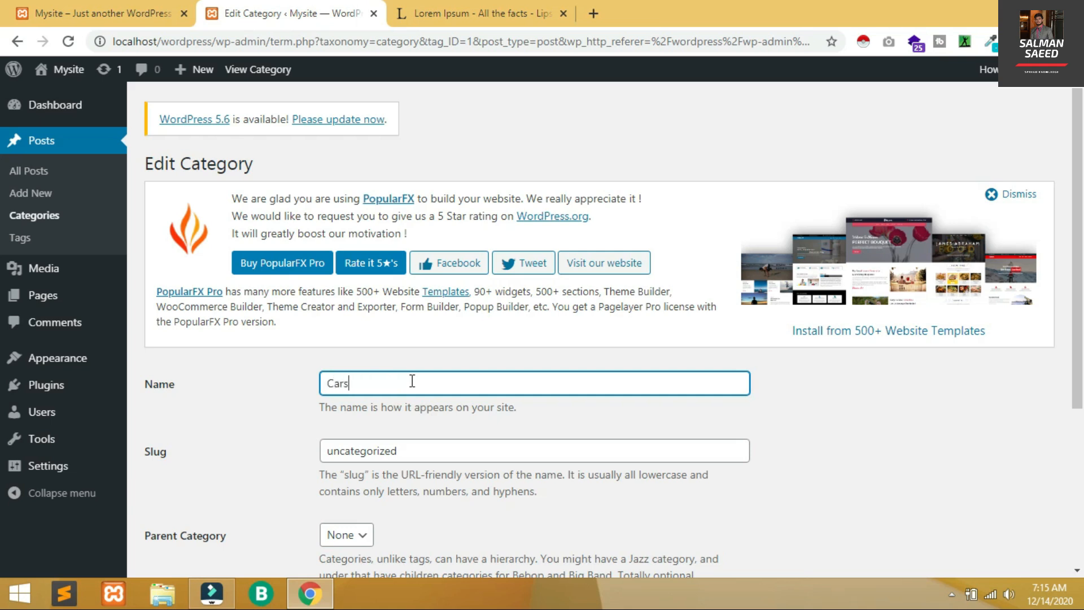
key("ctrl+a")
left_click(403, 454)
double_click(403, 454)
type("Cars")
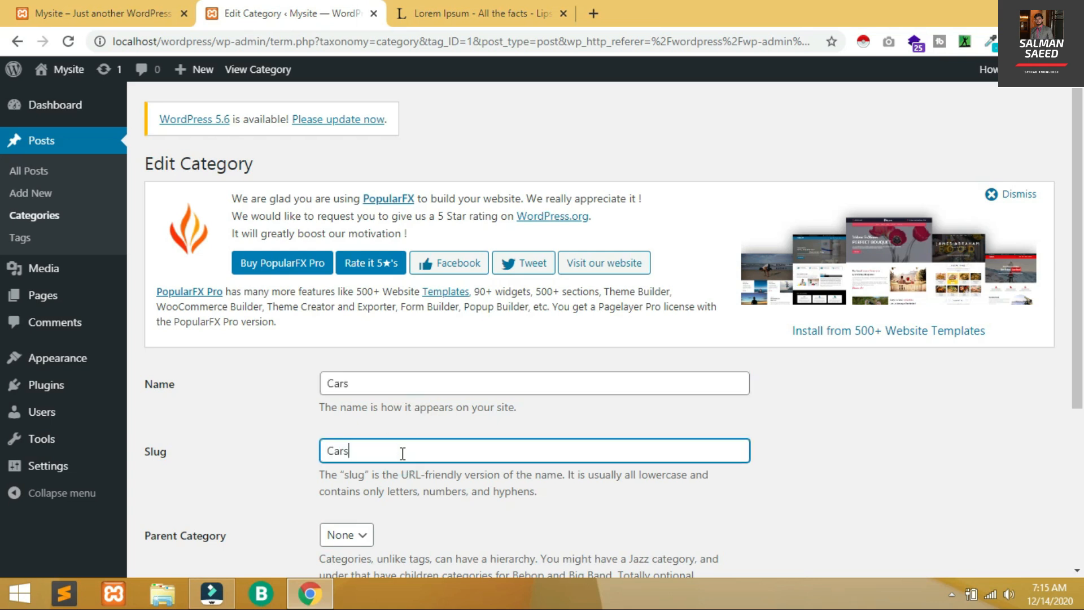
Copy the "What is Lorem Ipsum?" paragraph from lipsum.com into the Cars category's description and update the category.
left_click_drag(1078, 380, 1078, 547)
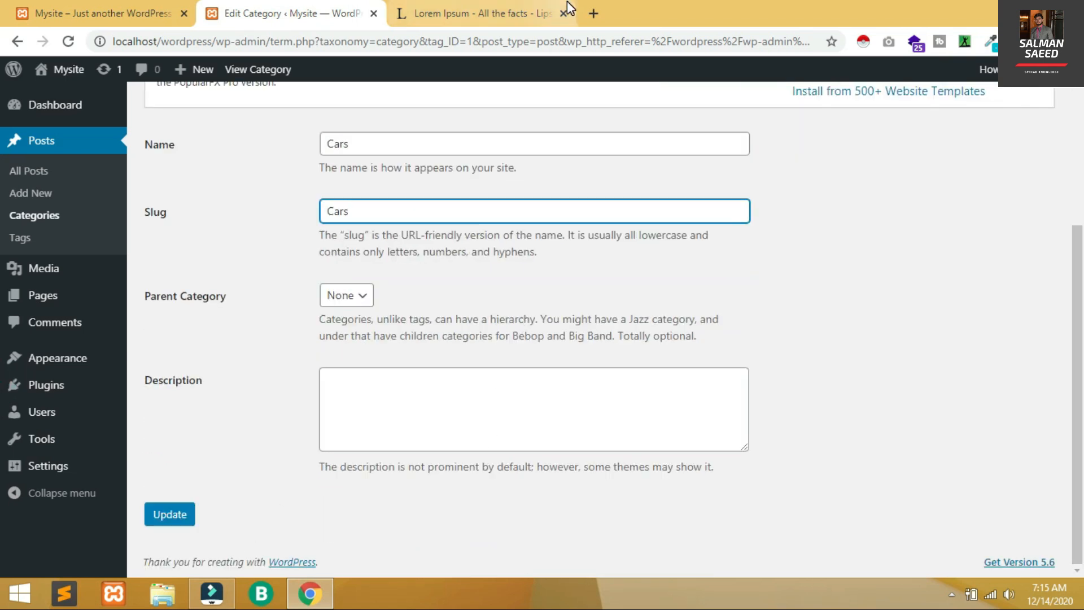
left_click(528, 8)
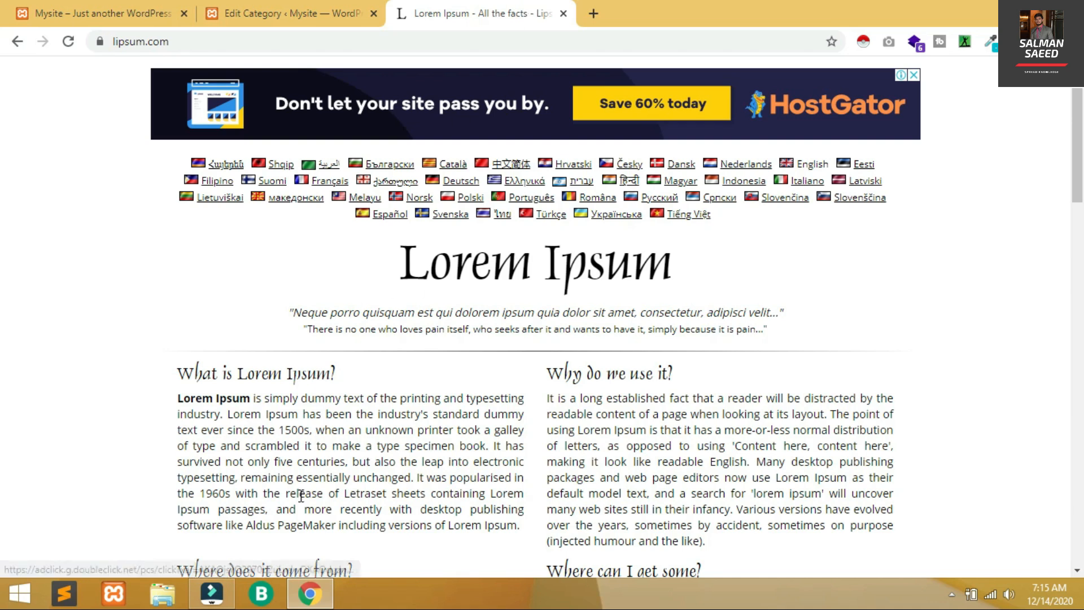
triple_click(308, 462)
key("ctrl+c")
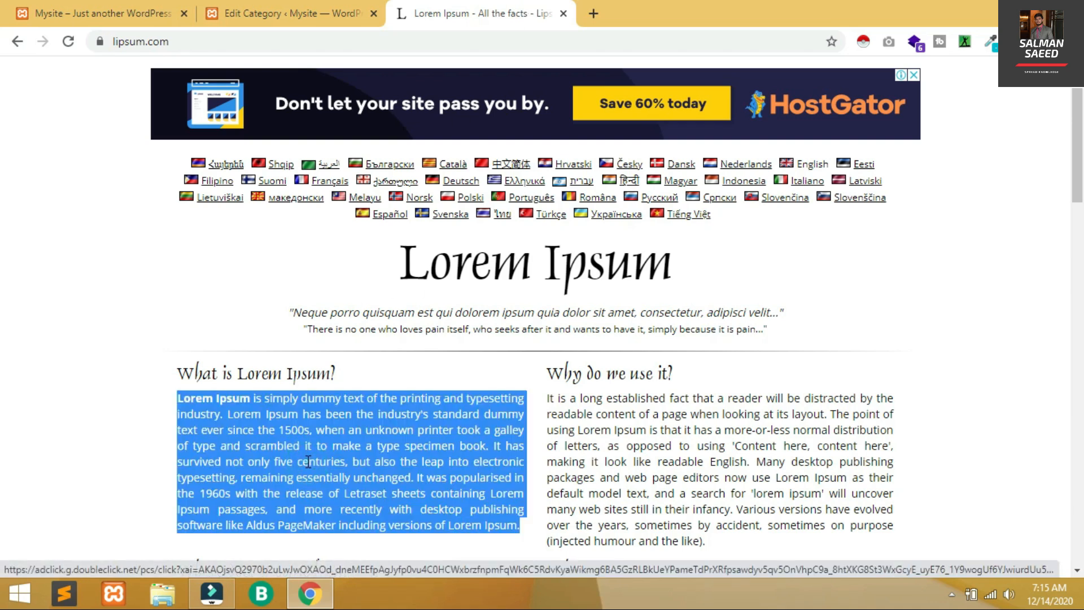
left_click(285, 20)
left_click(361, 404)
key("ctrl+v")
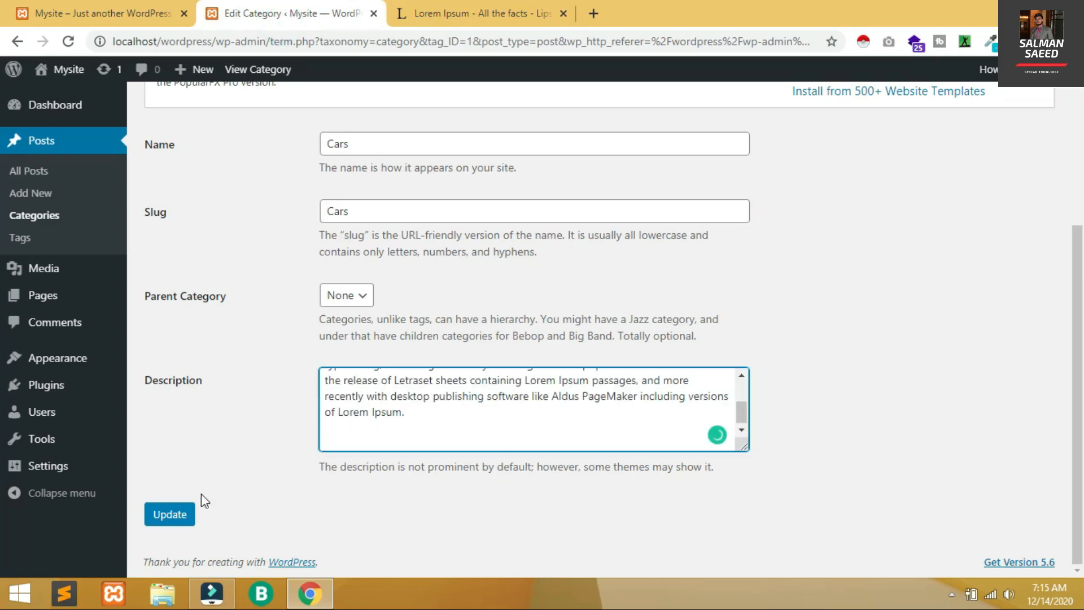
left_click(170, 514)
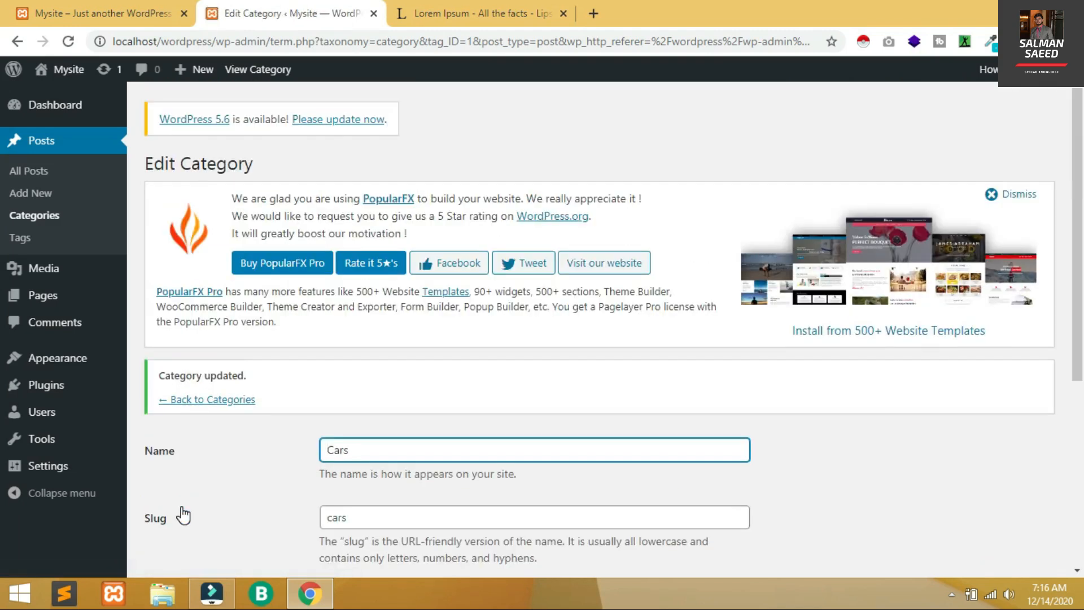
Review the Cars entry in the category list, and reload the site's front page to check the category's navigation entry.
left_click(209, 398)
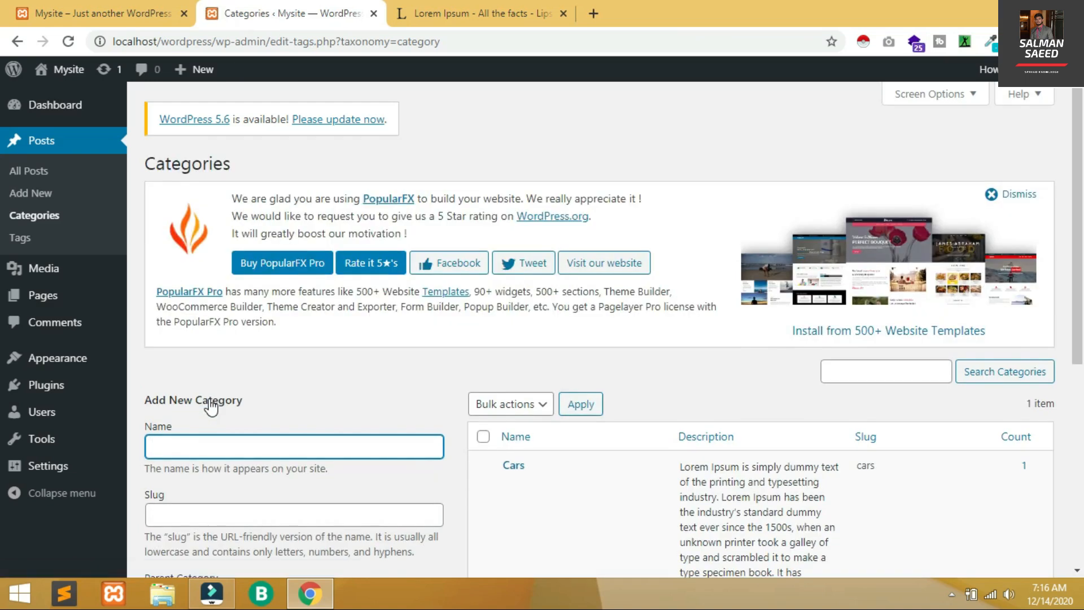
left_click_drag(1078, 237, 1078, 367)
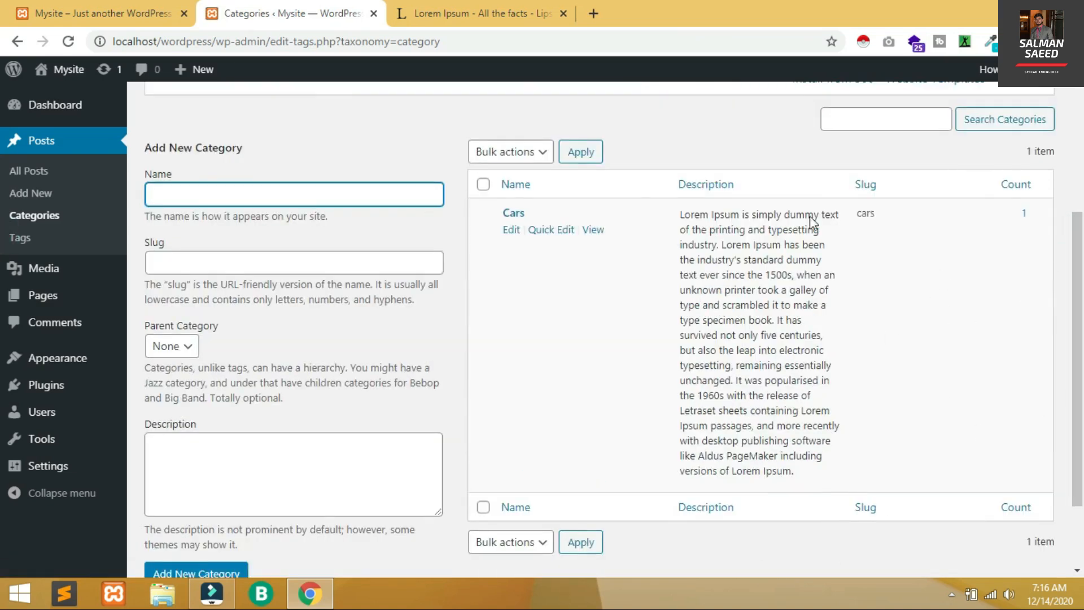
left_click(99, 6)
mouse_move(992, 123)
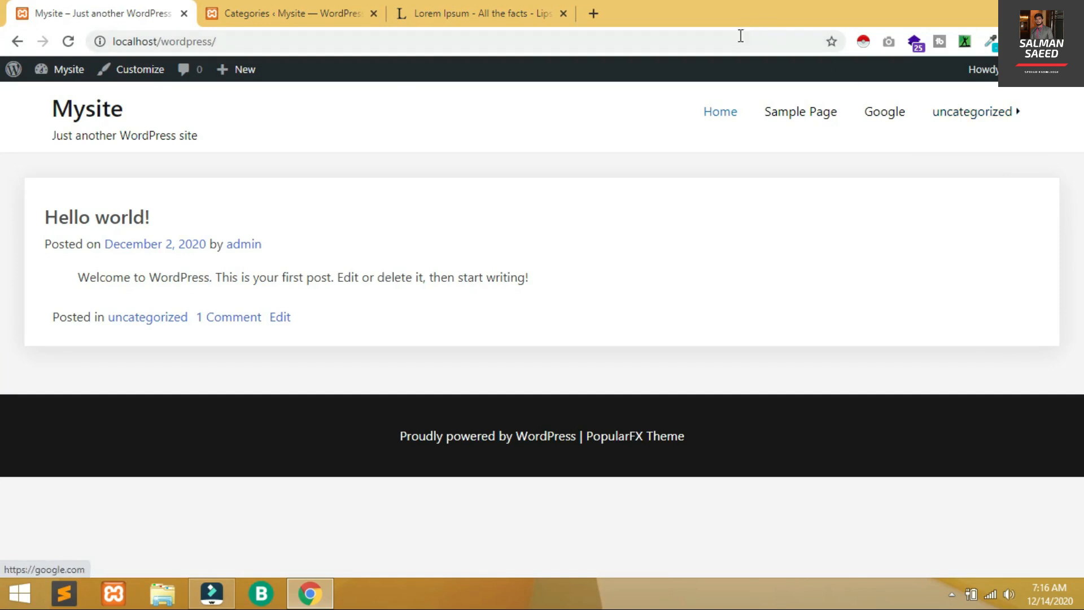
left_click(722, 45)
key("Return")
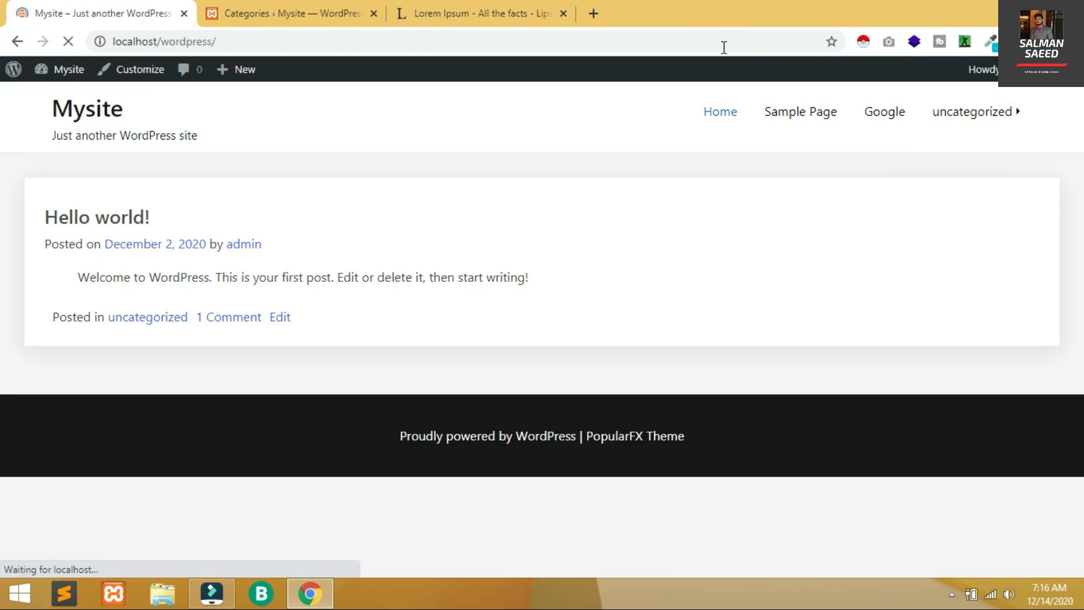
mouse_move(996, 118)
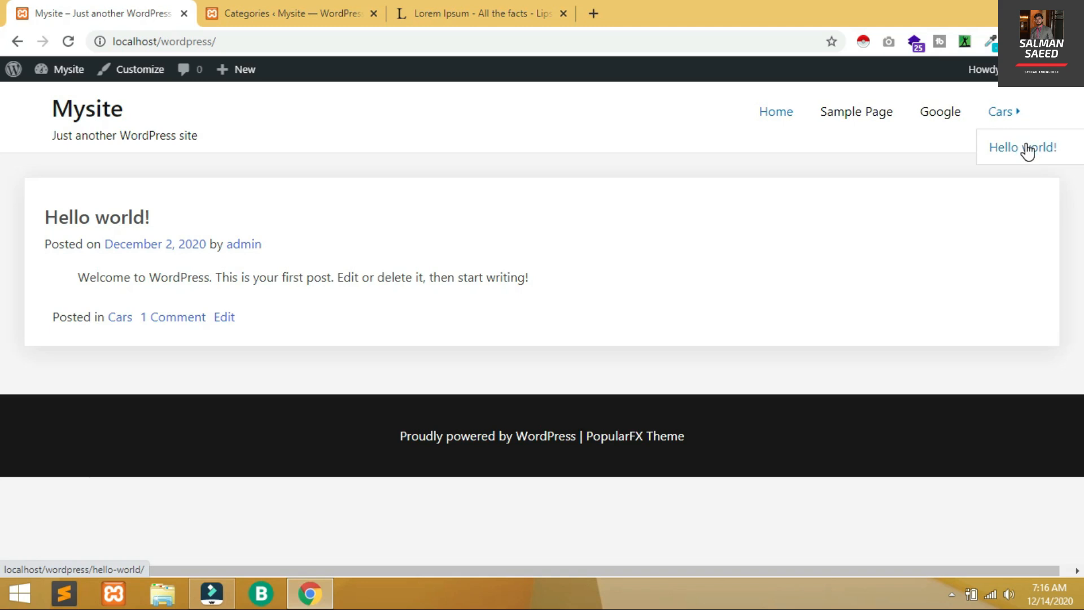
Fill in a new category in the dashboard with the name Honda, slug honda and parent category Cars.
left_click(315, 8)
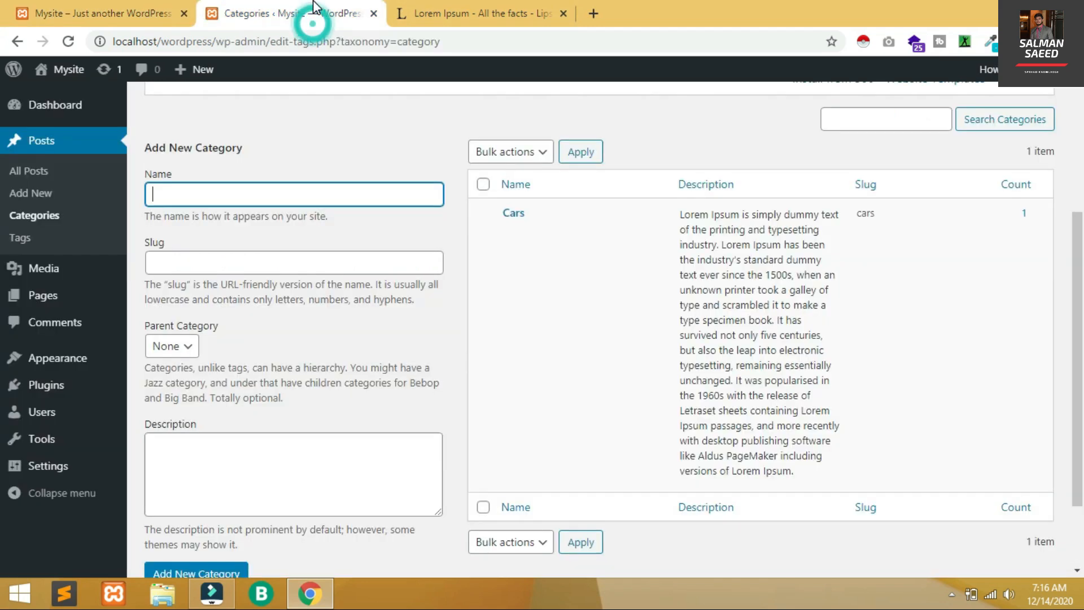
left_click(231, 199)
type("Honda")
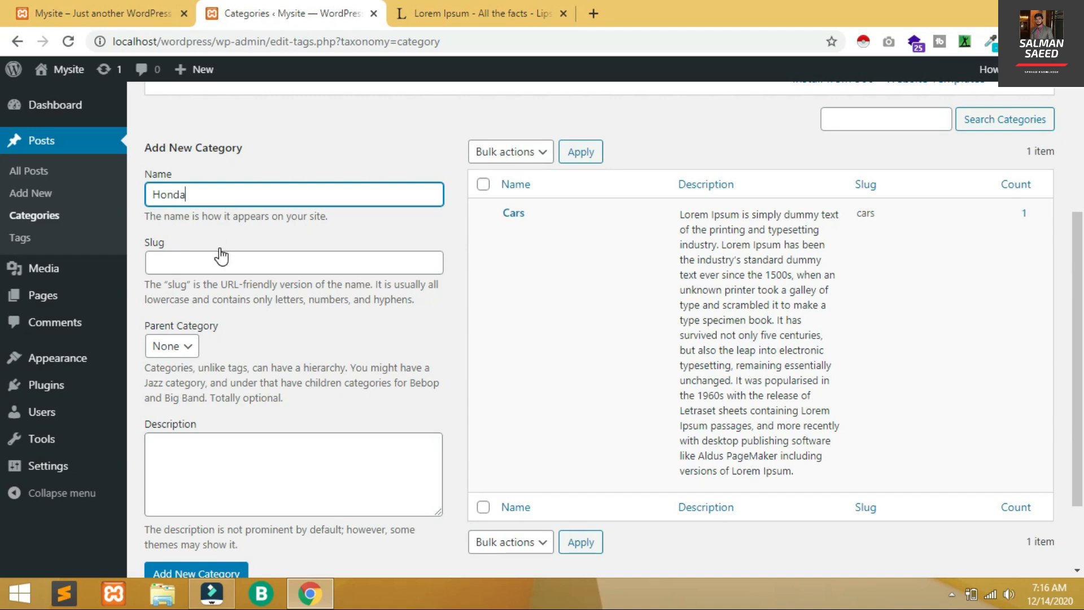
left_click(221, 256)
type("honda")
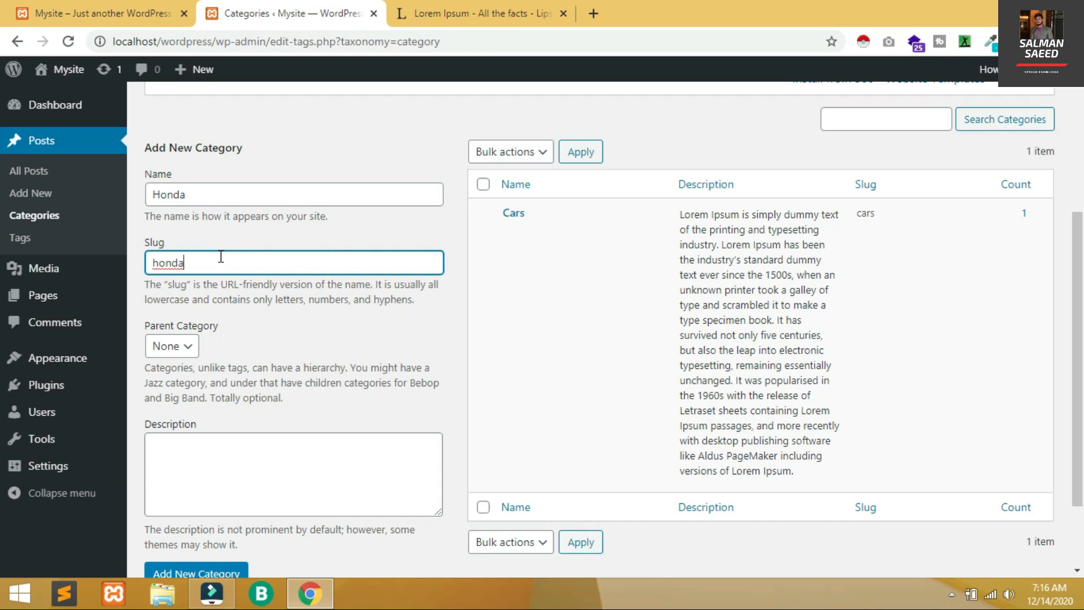
left_click(171, 346)
left_click(164, 379)
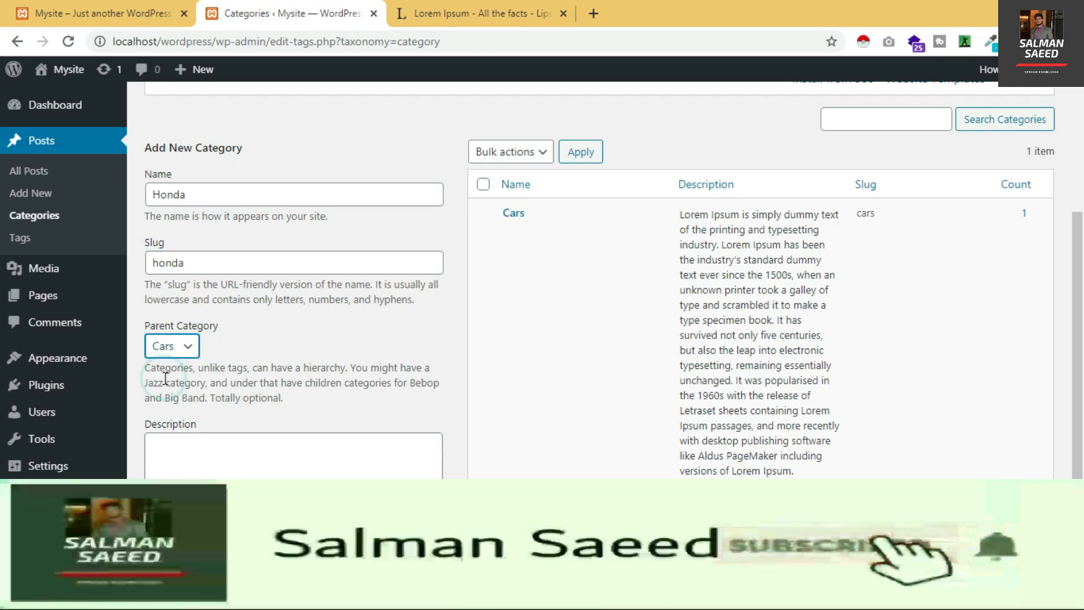
Paste the copied Lorem Ipsum paragraph as the Honda category's description and add the category.
left_click(176, 470)
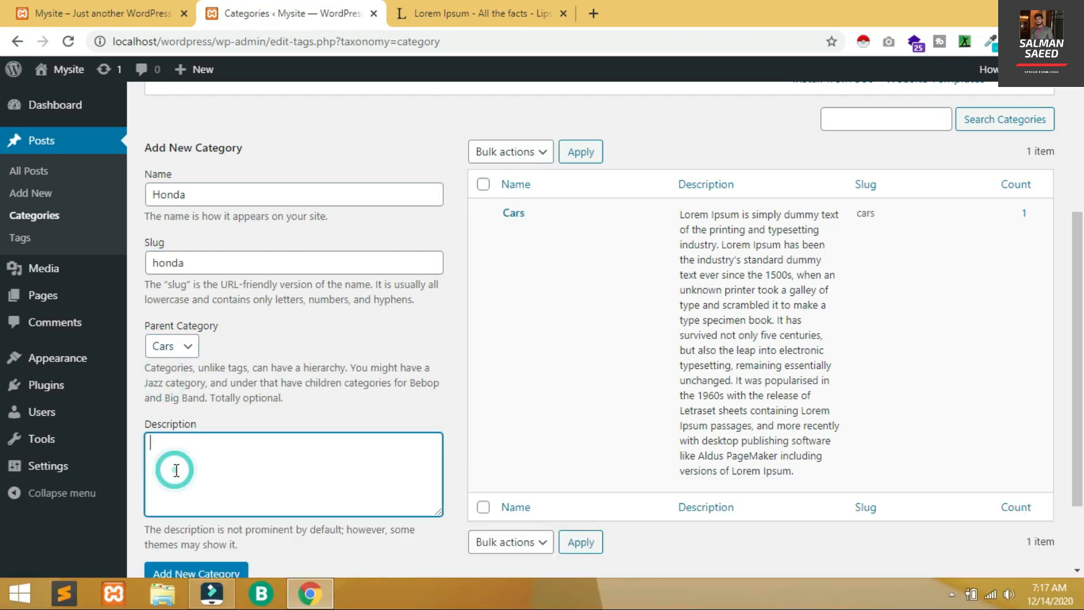
type("Lorem Ipsum is simply dummy text of the printing and typesetting industry. Lorem Ipsum has been the industry's standard dummy text ever since the 1500s, when an unknown printer took a galley of type and scrambled it to make a type specimen book. It has survived not only five centuries, but also the leap into electronic typesetting, remaining essentially unchanged. It was popularised in the 1960s with the release of Letraset sheets containing Lorem Ipsum passages, and more recently with desktop publishing software like Aldus PageMaker including versions of Lorem Ipsum.")
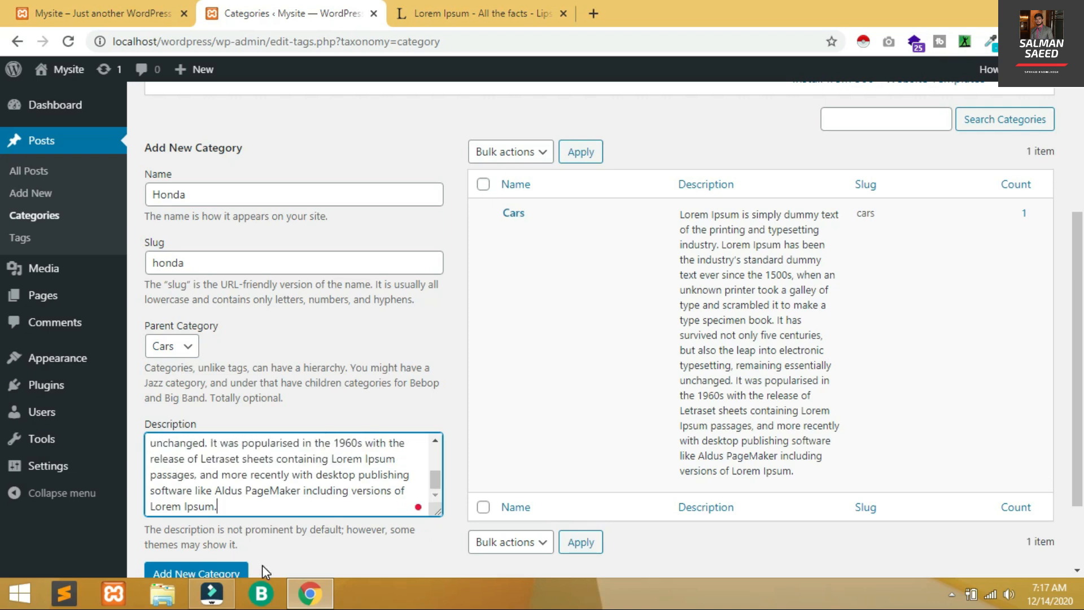
left_click(207, 574)
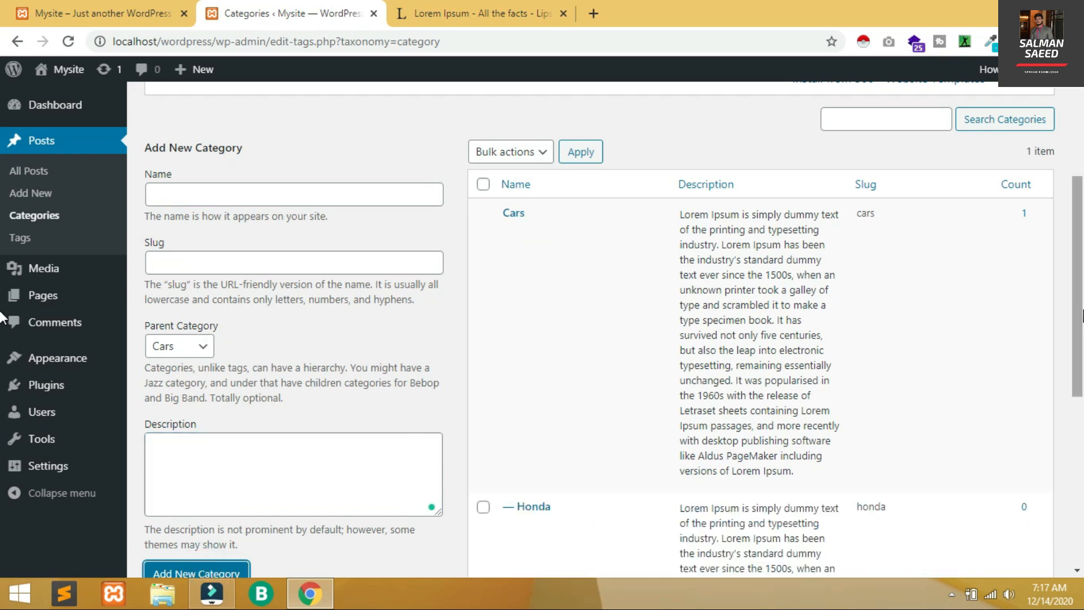
Name another new category Honda City and set its parent category to Honda.
scroll(1082, 315, "down", 3)
scroll(1082, 315, "up", 4)
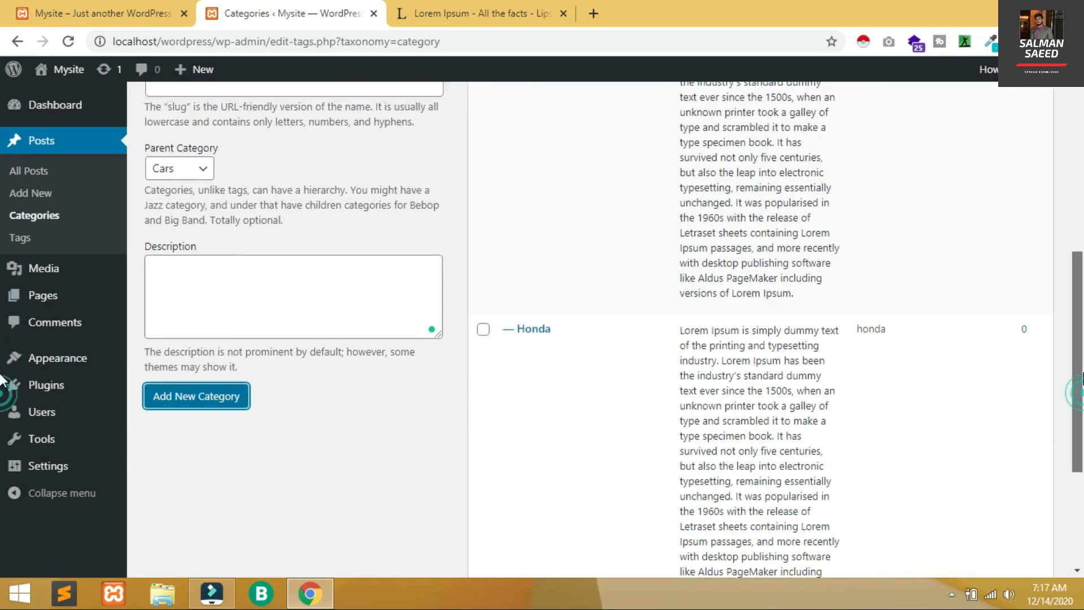
scroll(1082, 314, "down", 5)
scroll(1082, 314, "up", 2)
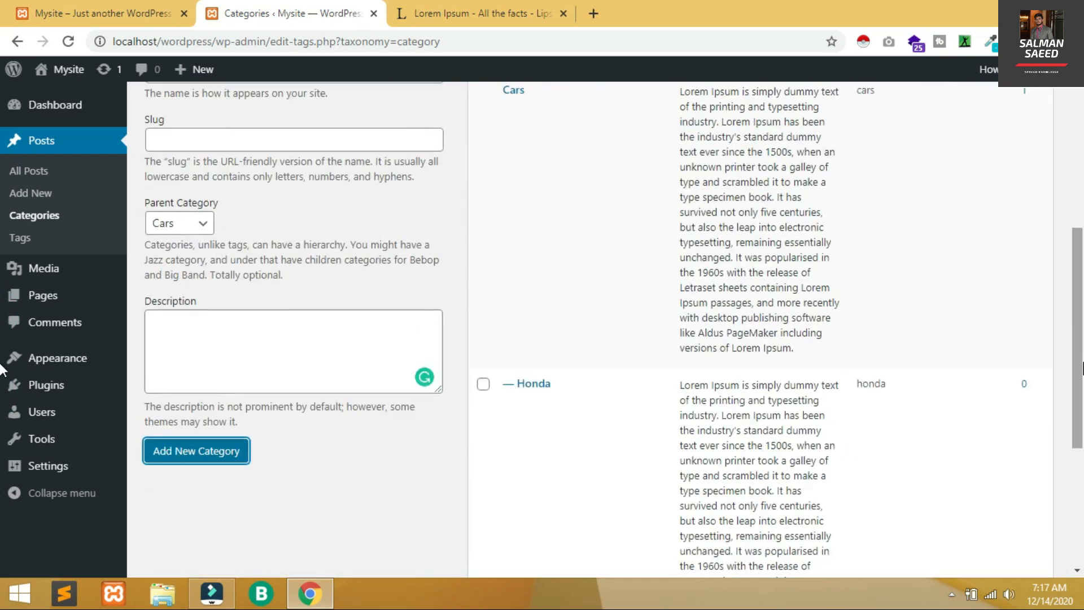
scroll(506, 317, "down", 1)
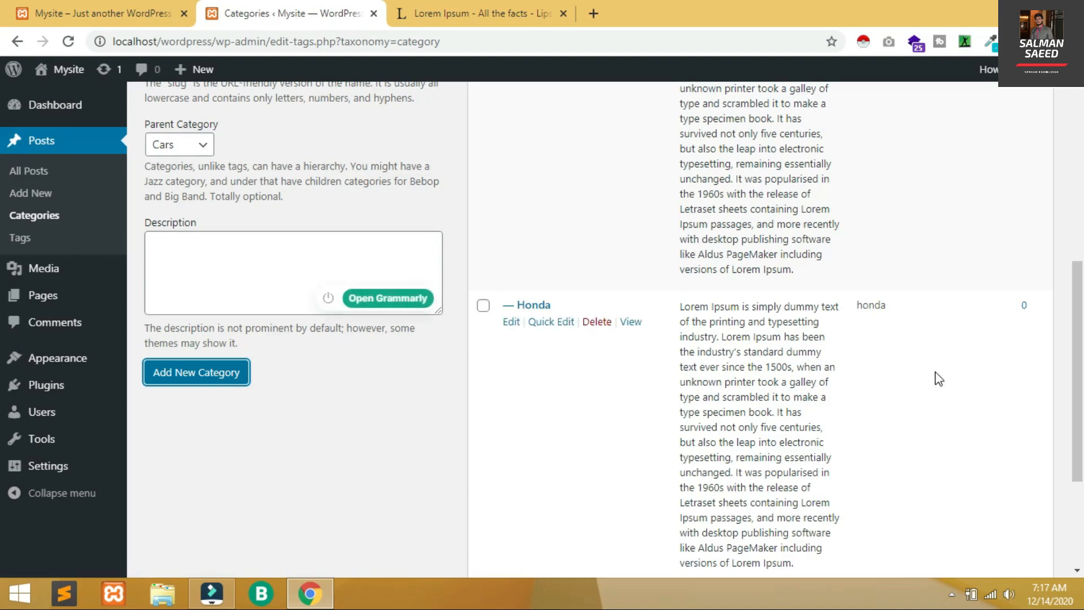
scroll(937, 375, "up", 3)
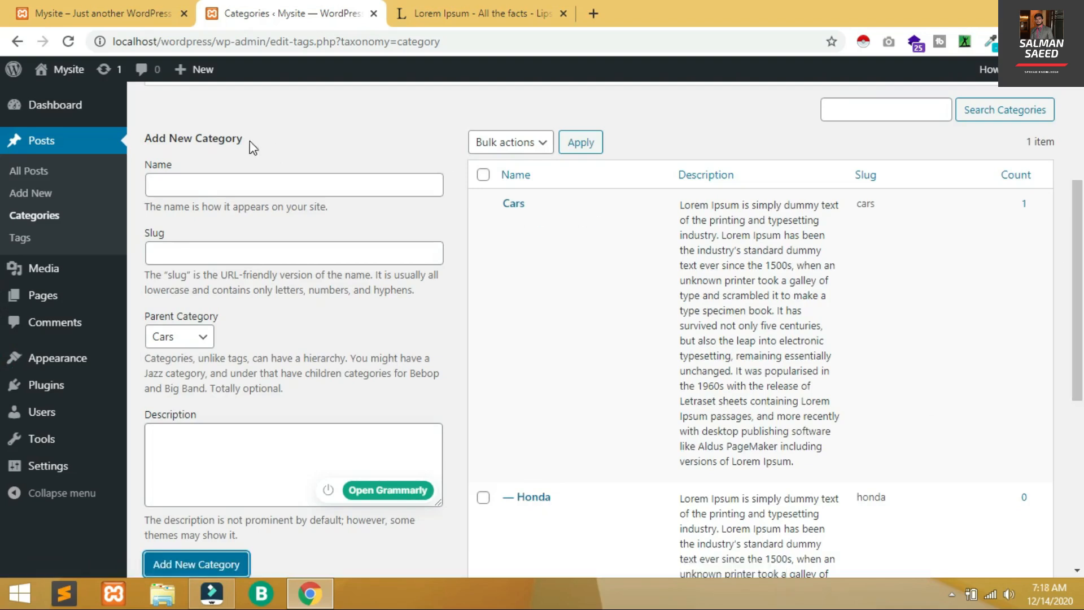
left_click(257, 189)
type("Honda City")
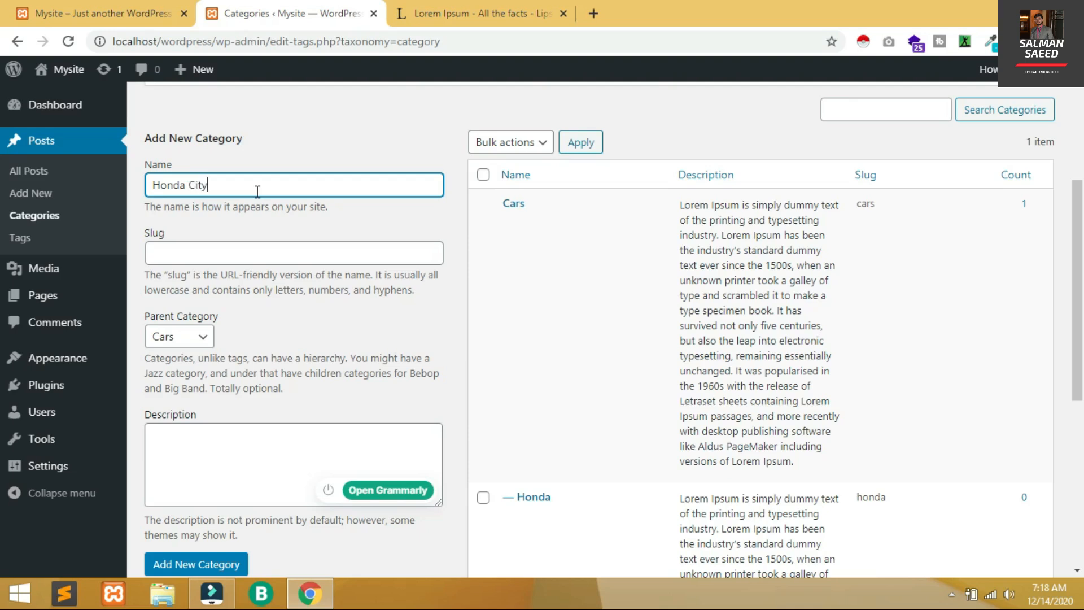
left_click(194, 328)
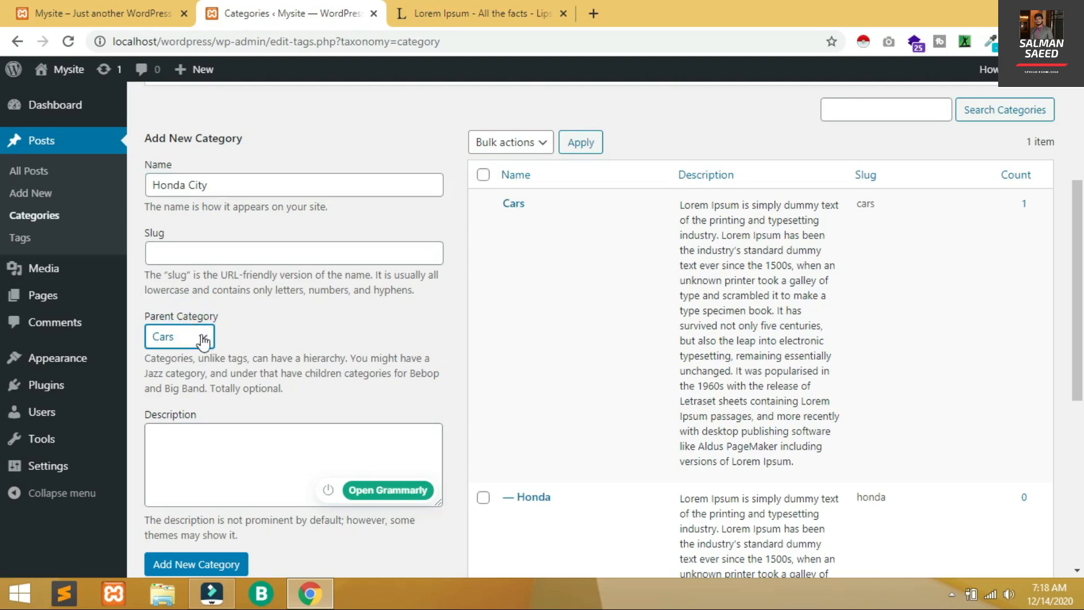
left_click(202, 337)
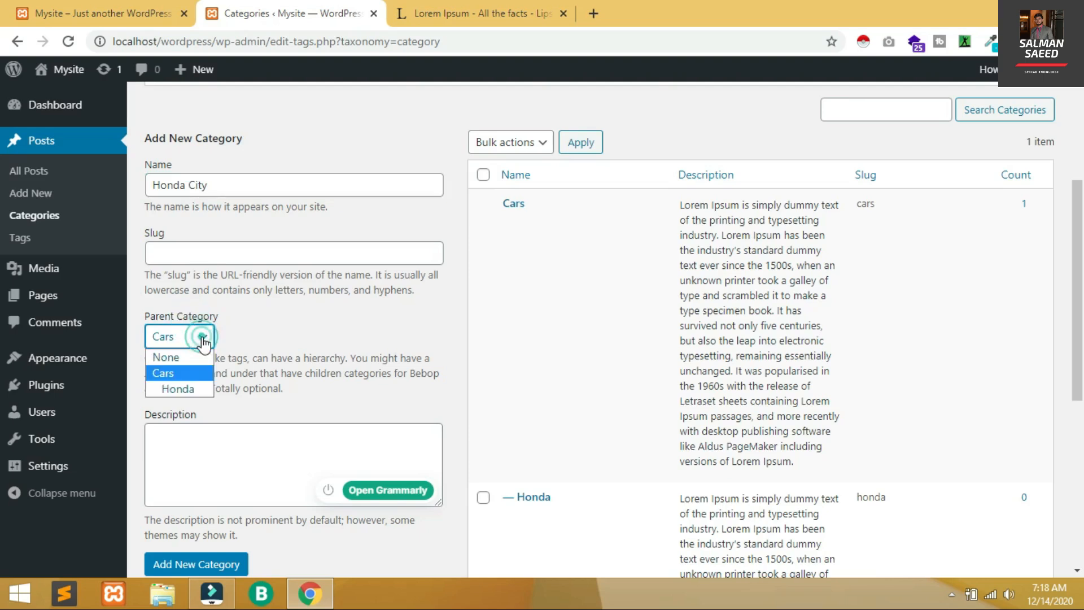
left_click(187, 387)
Paste the Lorem Ipsum paragraph as the Honda City description, trim its trailing blank lines and add the category.
left_click(198, 450)
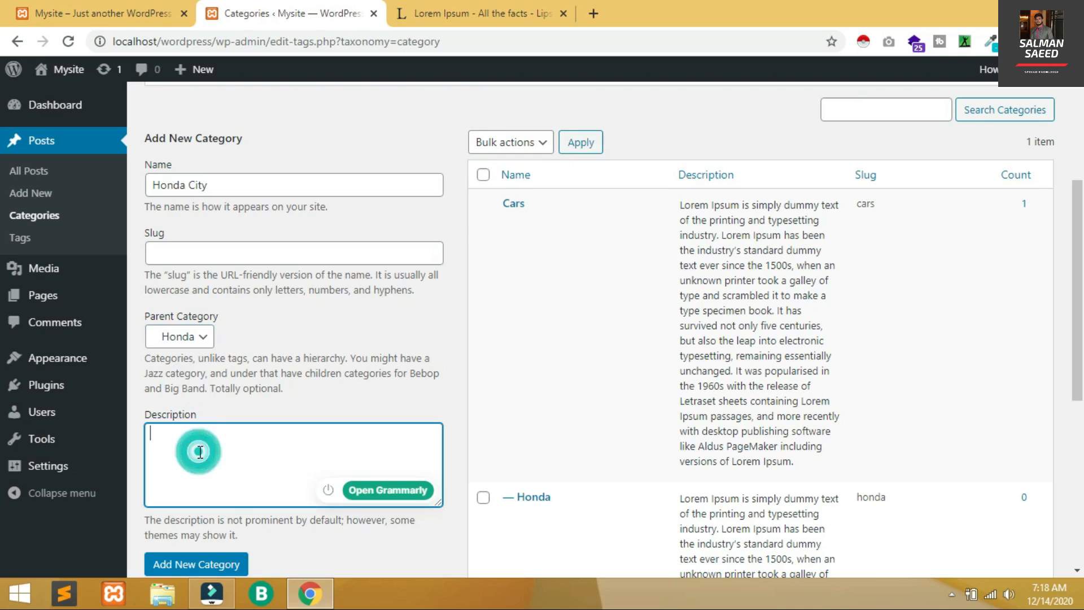
type("Lorem Ipsum is simply dummy text of the printing and typesetting industry. Lorem Ipsum has been the industry's standard dummy text ever since the 1500s, when an unknown printer took a galley of type and scrambled it to make a type specimen book. It has survived not only five centuries, but also the leap into electronic typesetting, remaining essentially unchanged. It was popularised in the 1960s with the release of Letraset sheets containing Lorem Ipsum passages, and more recently with desktop publishing software like Aldus PageMaker including versions of Lorem Ipsum.")
key("BackSpace")
key("BackSpace")
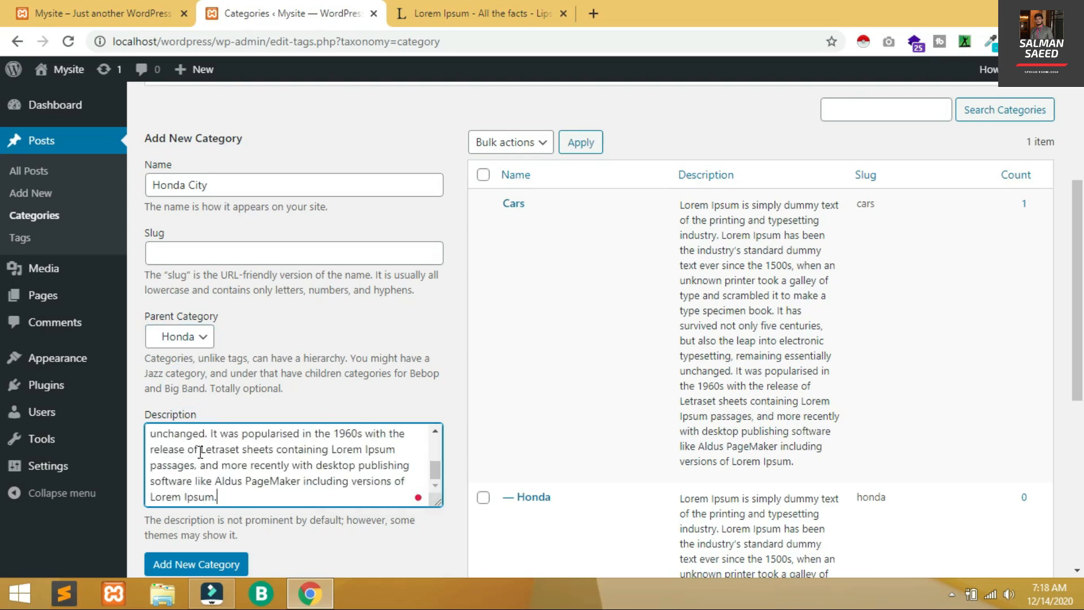
left_click(215, 564)
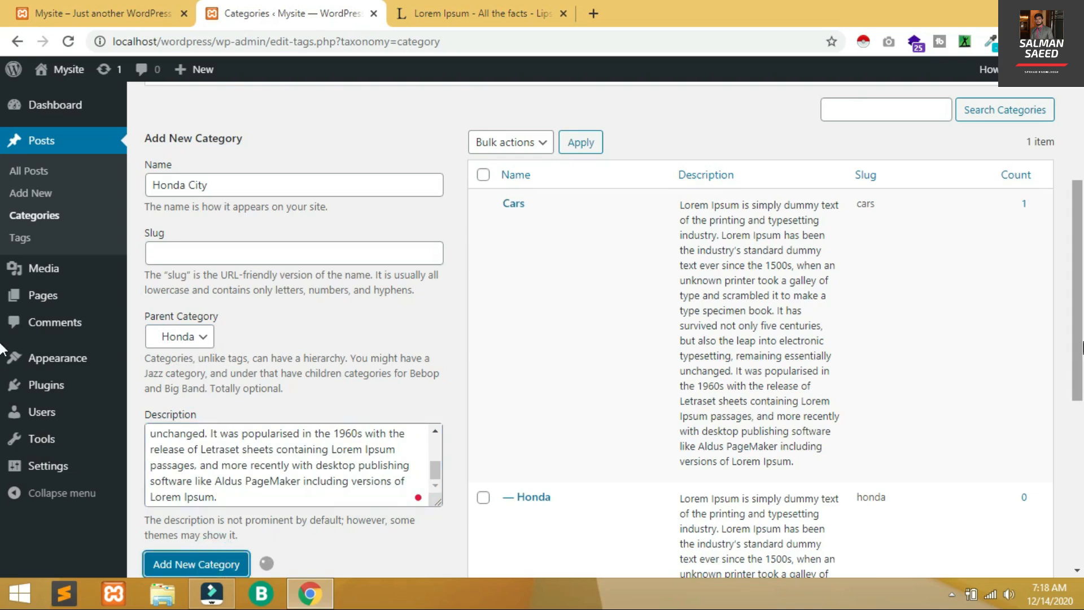
Review the Cars, Honda and Honda City entries in the category list, checking their nesting, descriptions and the Honda City slug.
scroll(734, 396, "down", 7)
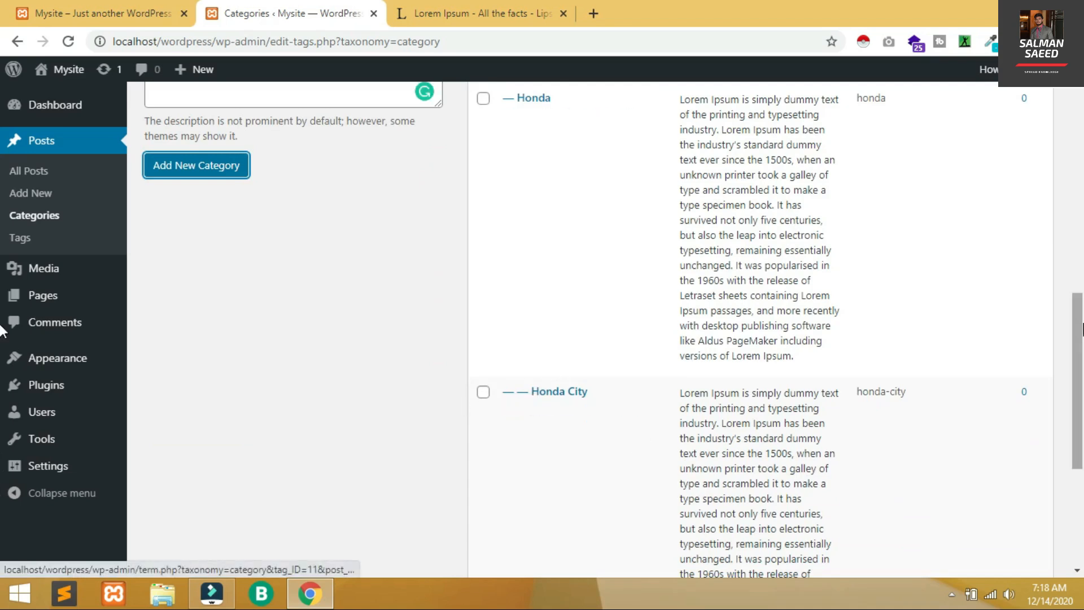
scroll(1, 209, "up", 6)
mouse_move(542, 189)
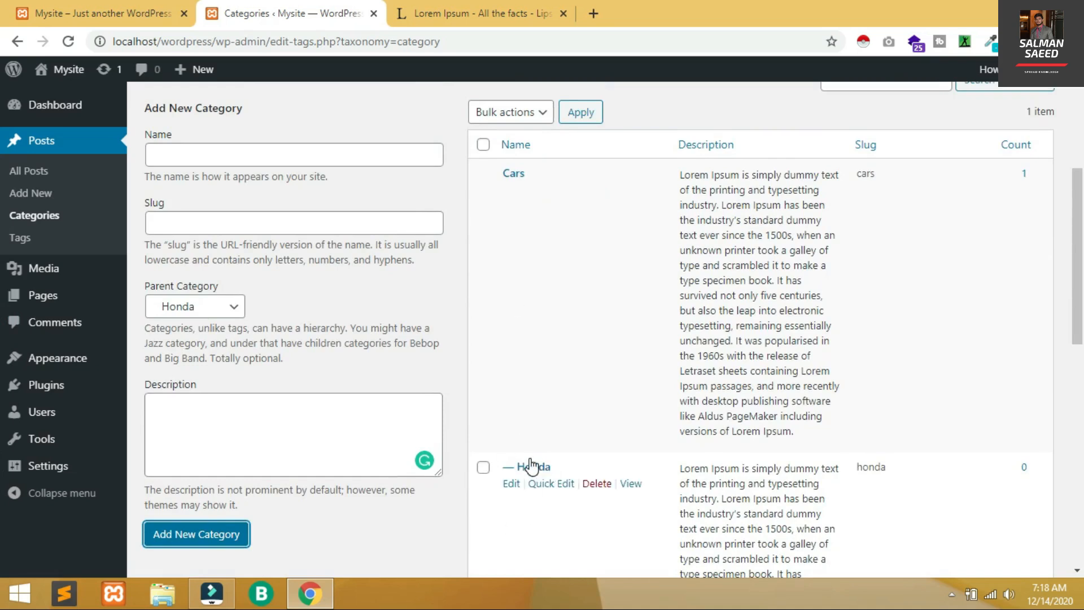
scroll(1, 389, "down", 9)
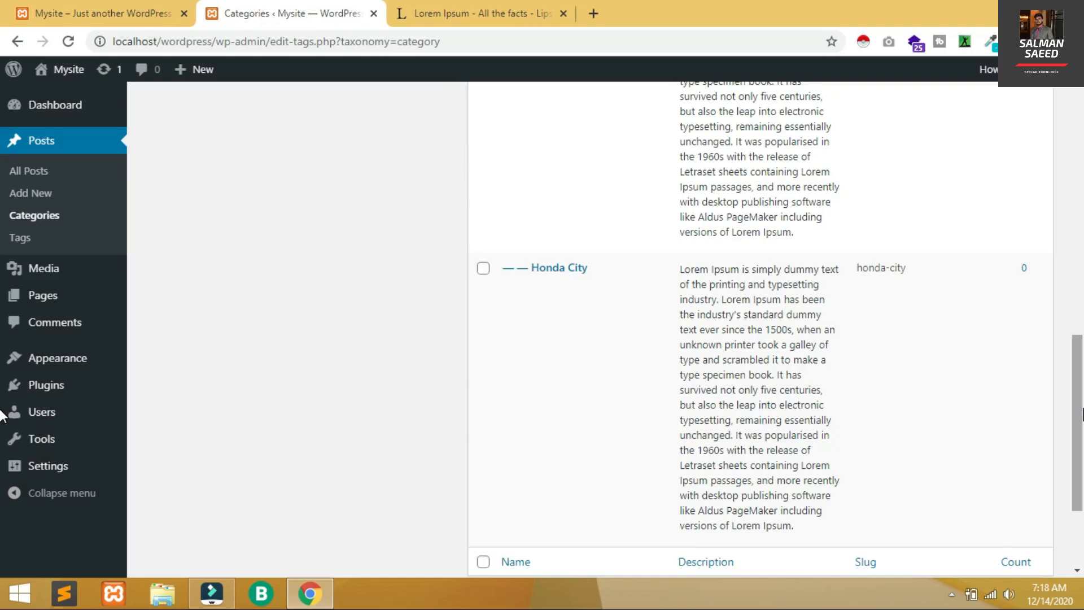
scroll(1, 415, "up", 5)
scroll(502, 393, "down", 7)
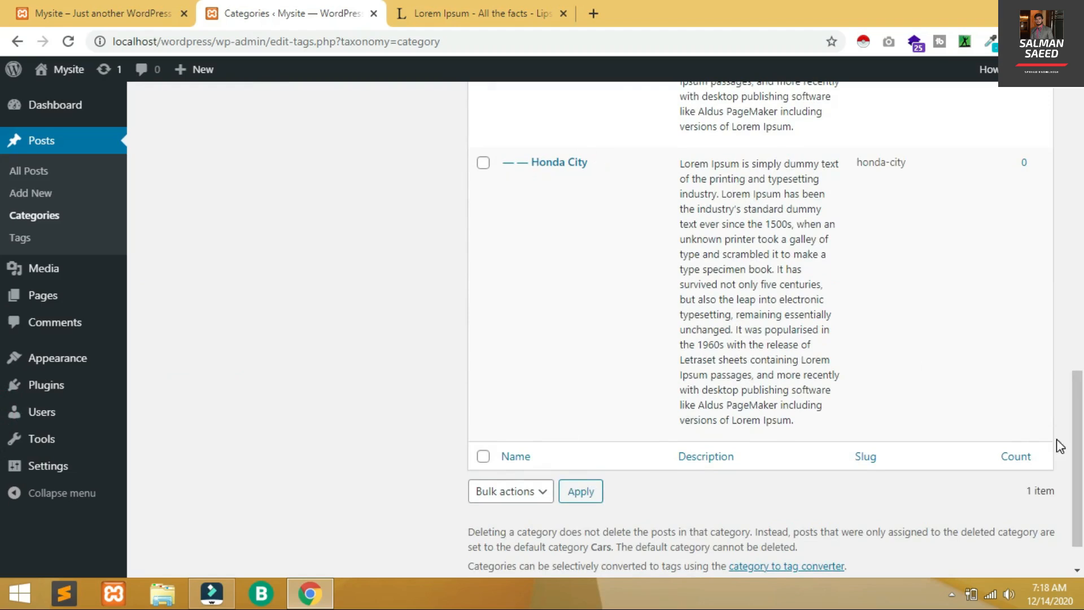
left_click_drag(1078, 447, 1078, 246)
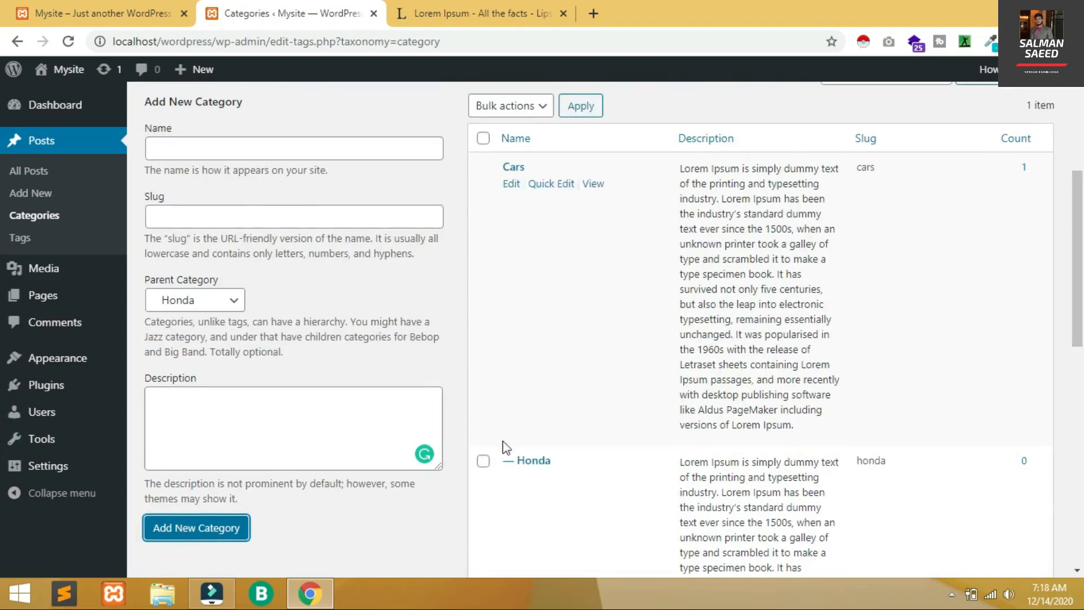
scroll(503, 450, "down", 8)
left_click_drag(927, 297, 859, 301)
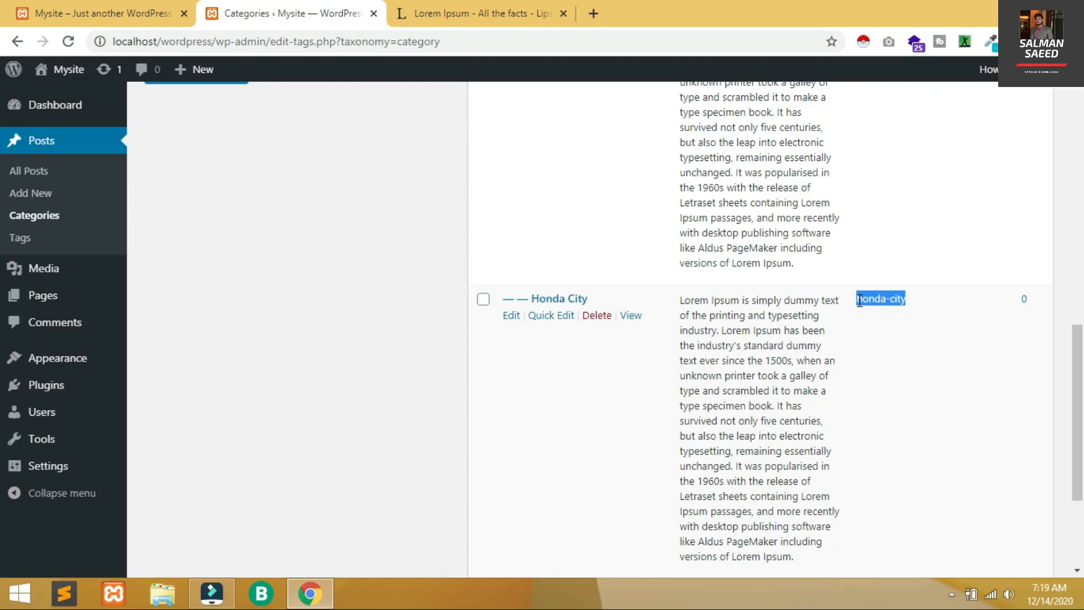
left_click(1051, 238)
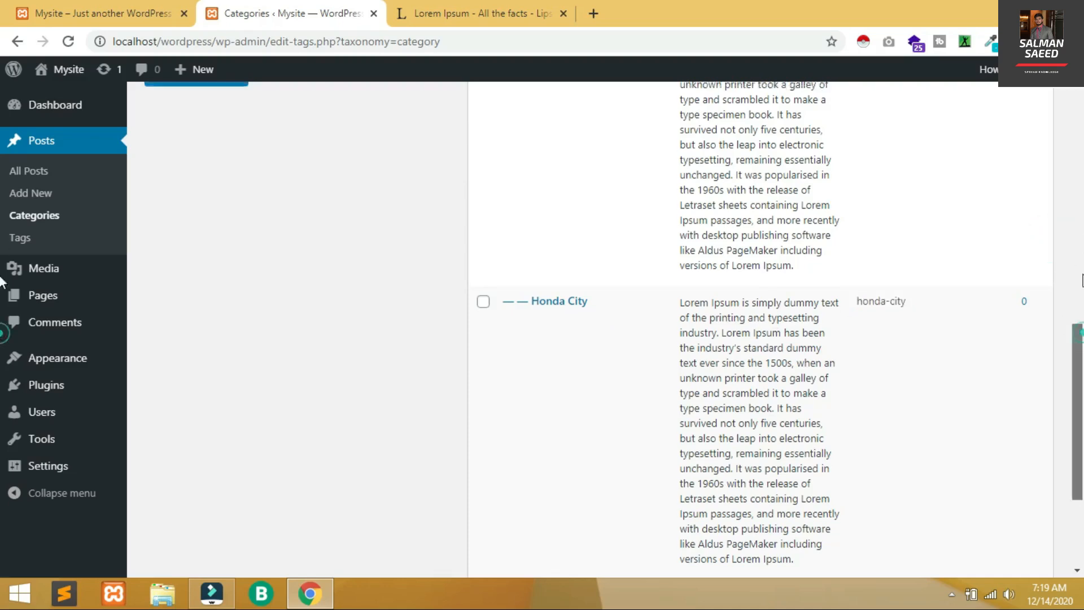
scroll(1050, 239, "up", 9)
scroll(1051, 238, "down", 1)
scroll(3, 201, "down", 6)
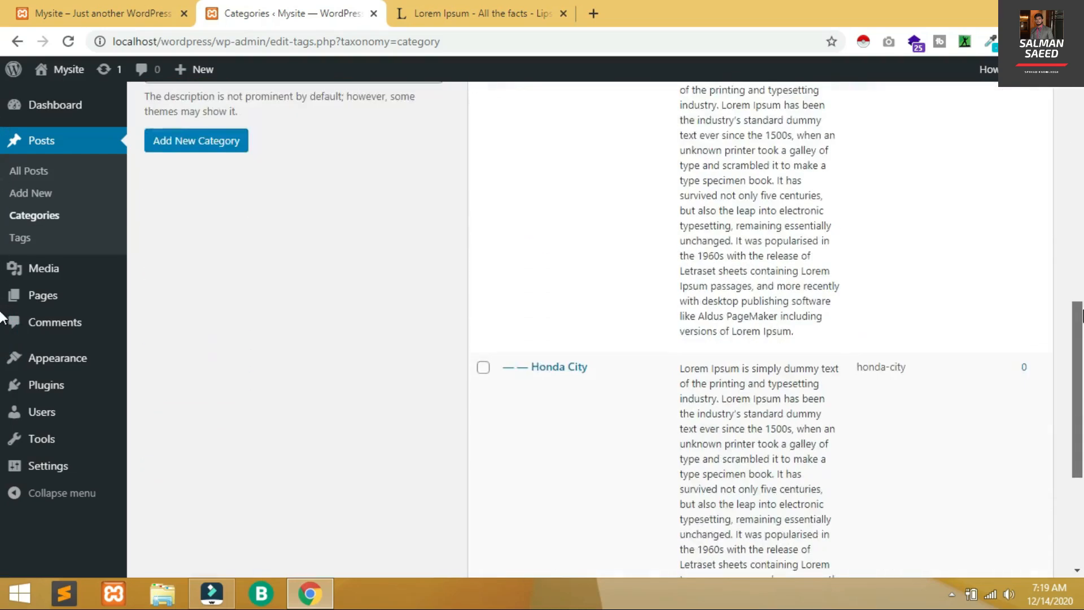
scroll(5, 259, "up", 10)
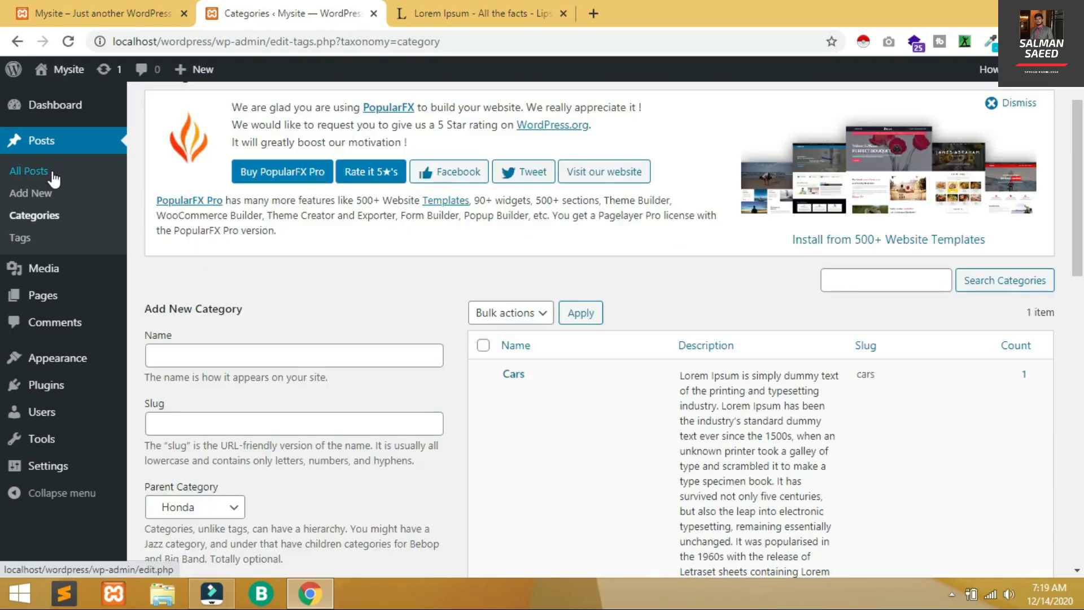
Start a new post and title it Honda City 2020.
left_click(38, 199)
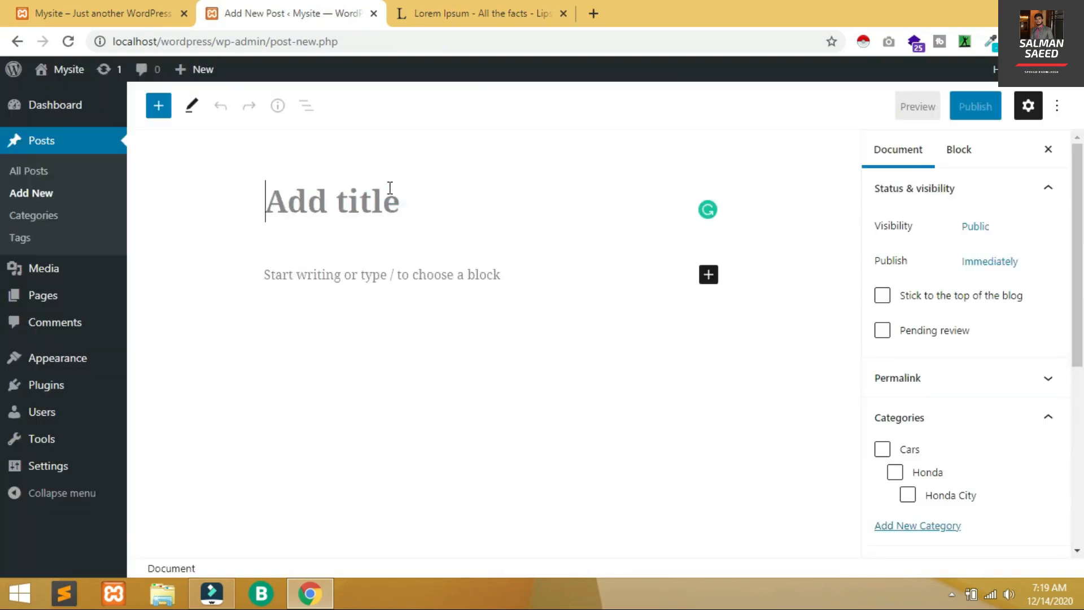
type("Honda ")
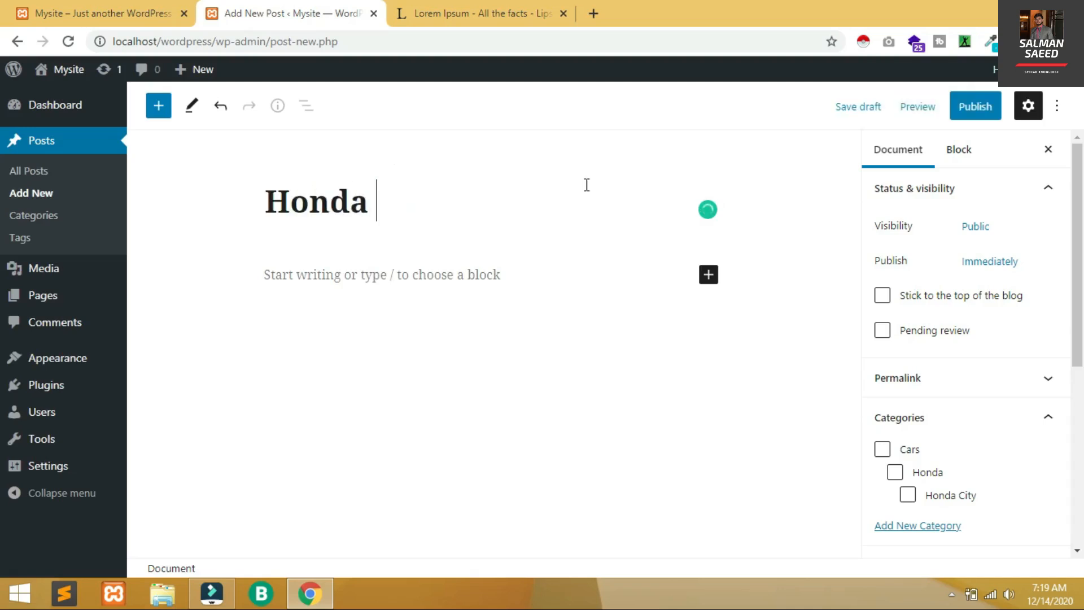
type("City 2020")
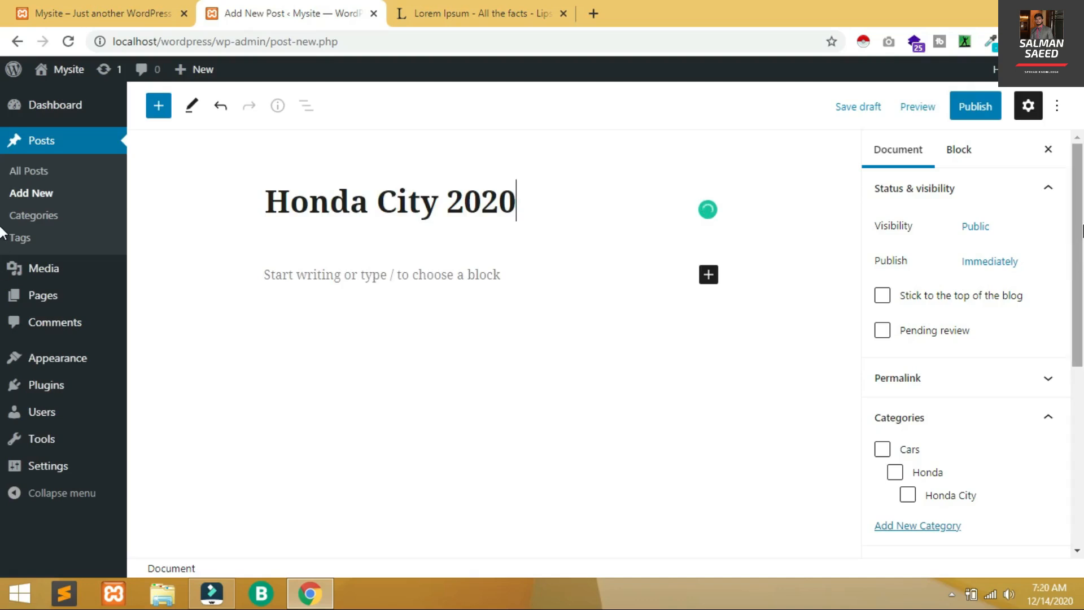
scroll(1080, 231, "down", 1)
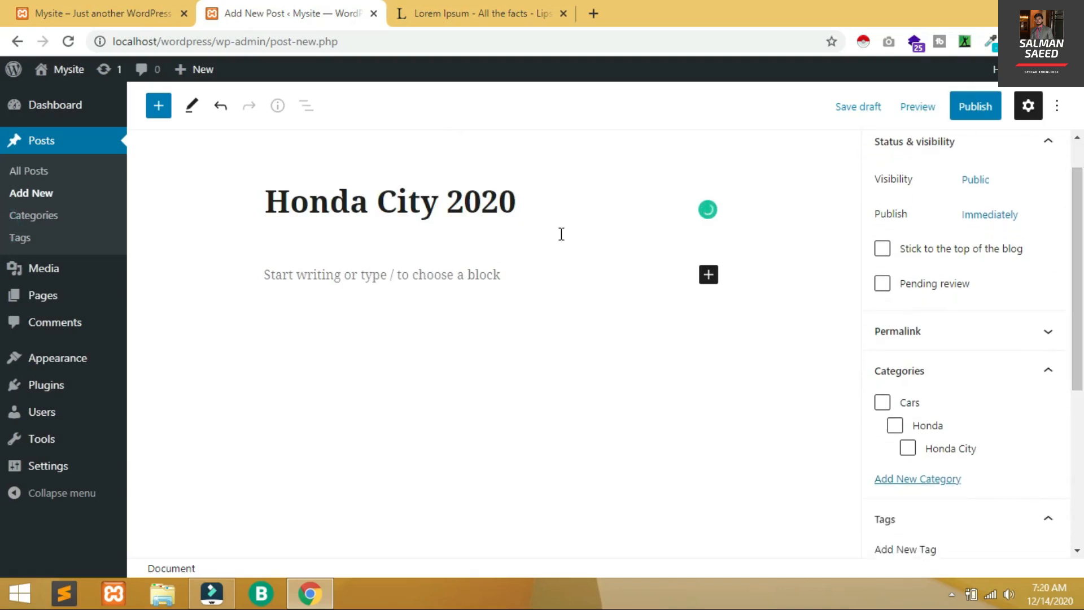
Search Google for honda city in a new browser tab to find a picture of the car.
left_click(593, 13)
type("lo")
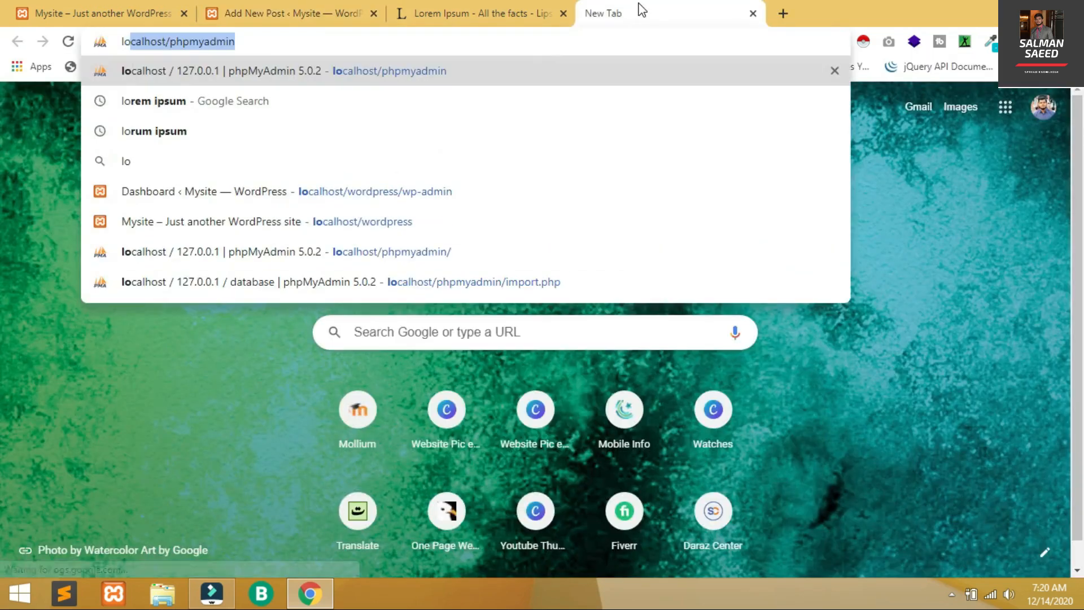
key("BackSpace")
key("BackSpace")
key("BackSpace")
type("honda")
type(" city")
key("Return")
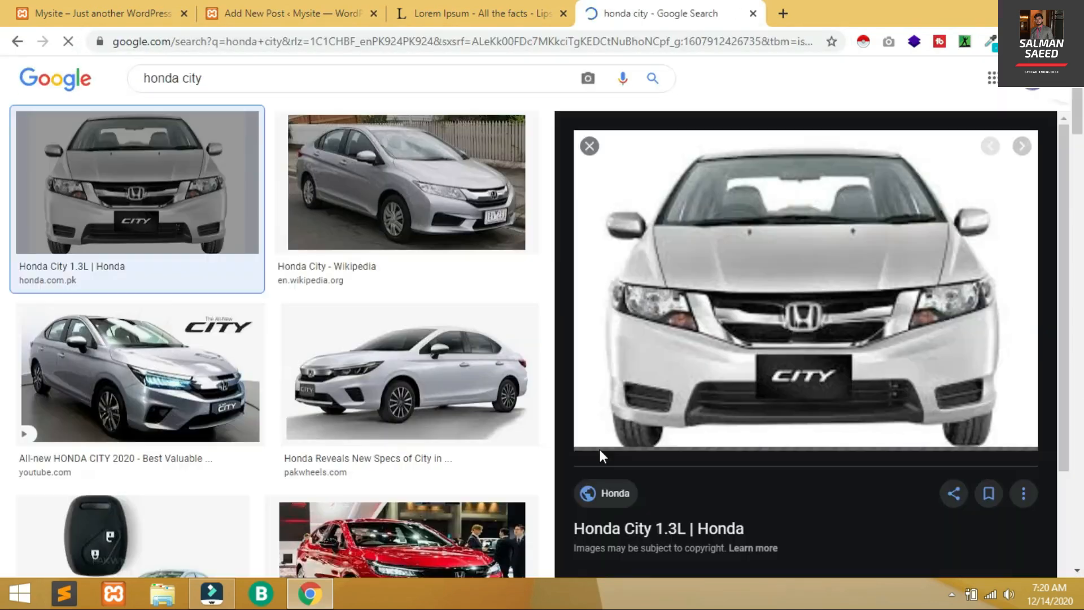
Save the front-view Honda City 1.3L picture from the image results to the computer under its suggested name.
left_click(787, 278)
right_click(788, 277)
left_click(650, 8)
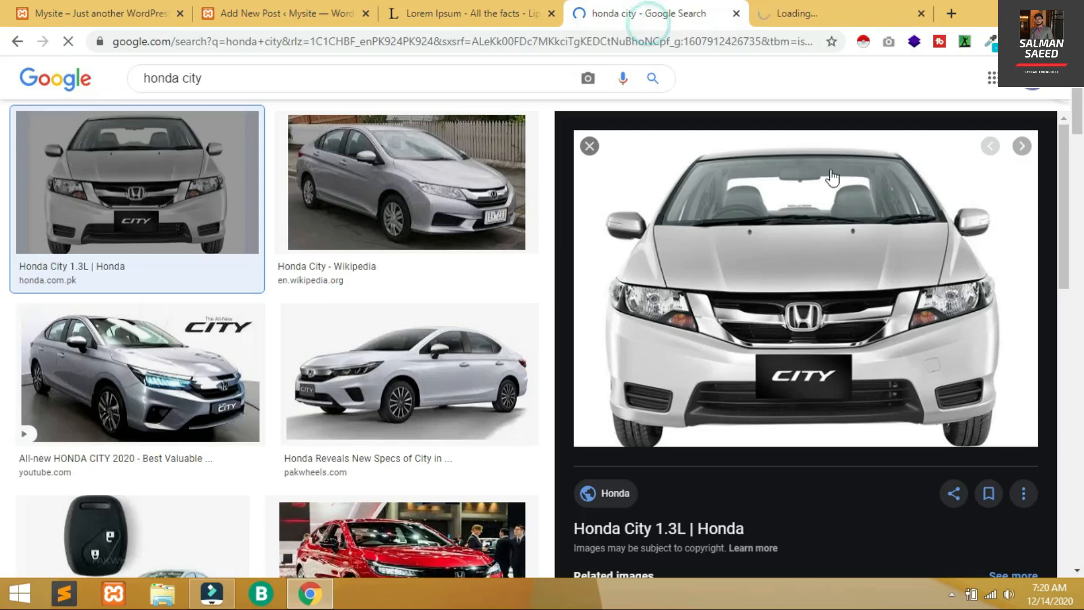
right_click(839, 207)
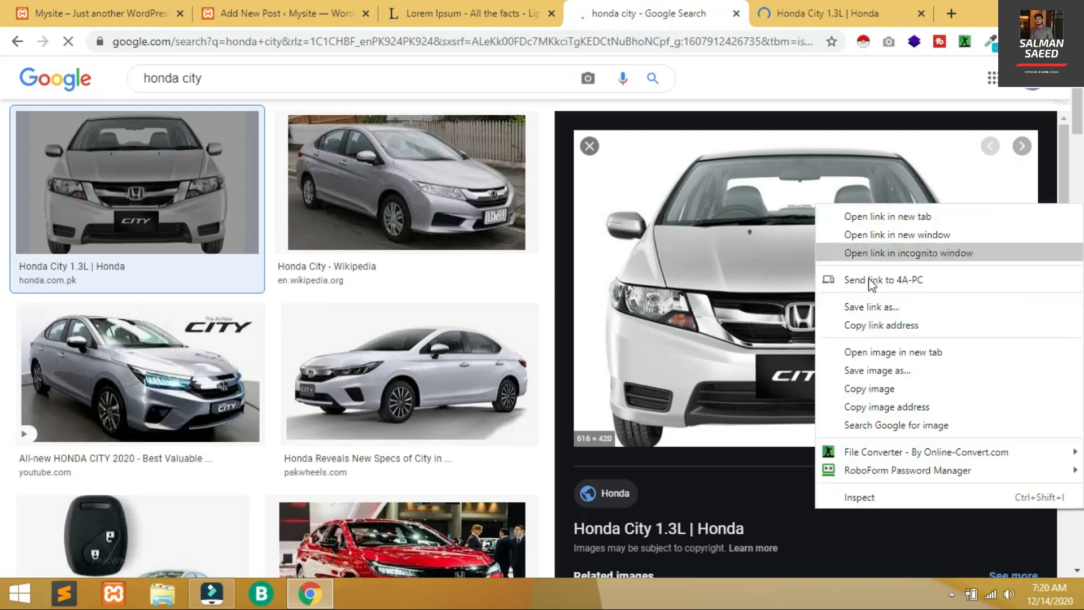
left_click(871, 371)
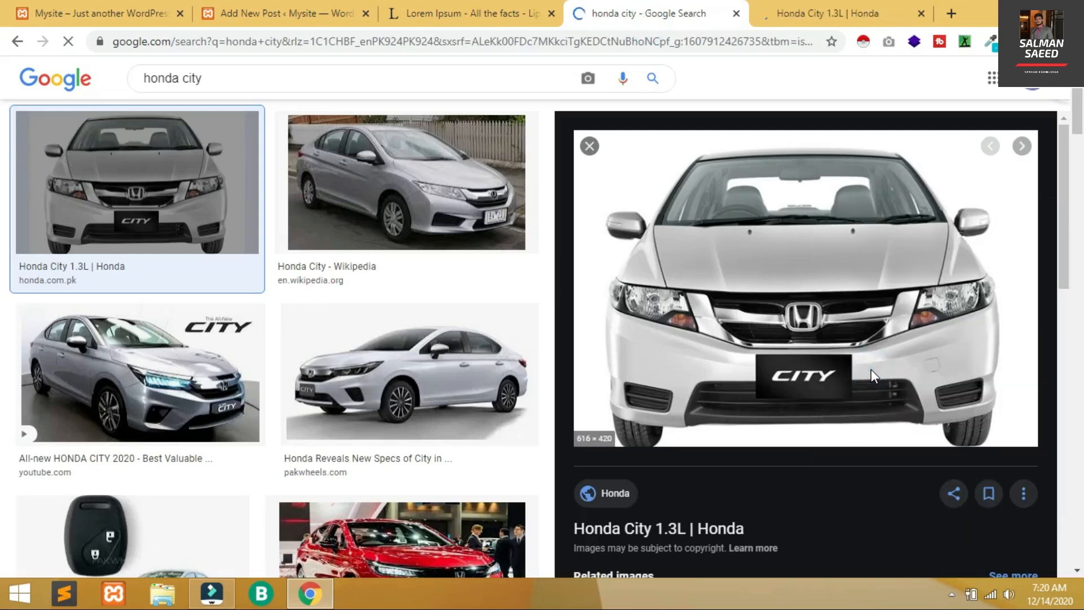
key("Return")
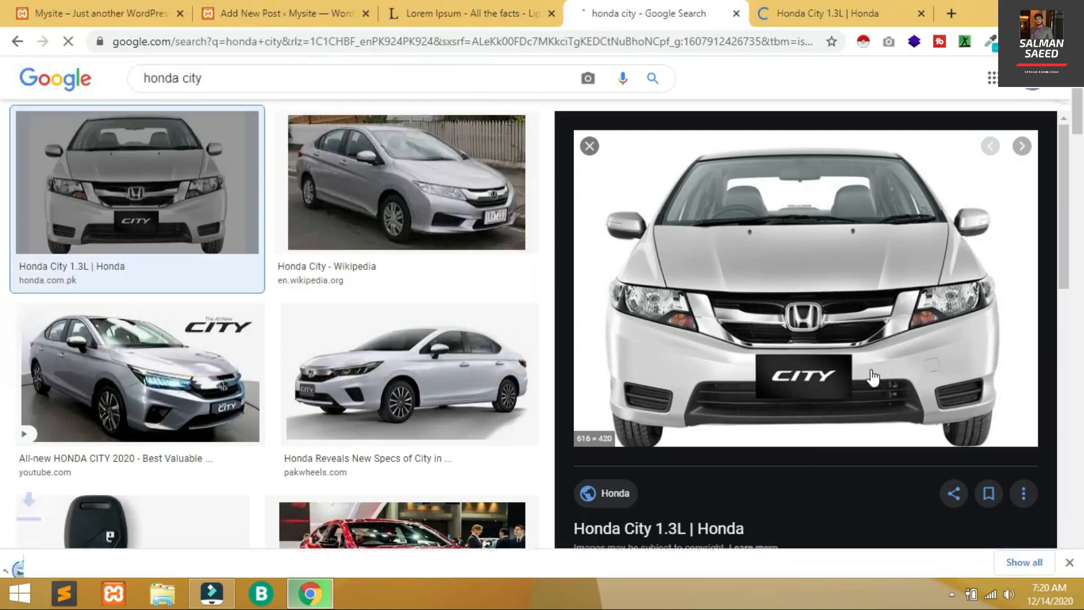
Insert an Image block below the title of the Honda City 2020 post and upload the downloaded car picture into it.
left_click(235, 9)
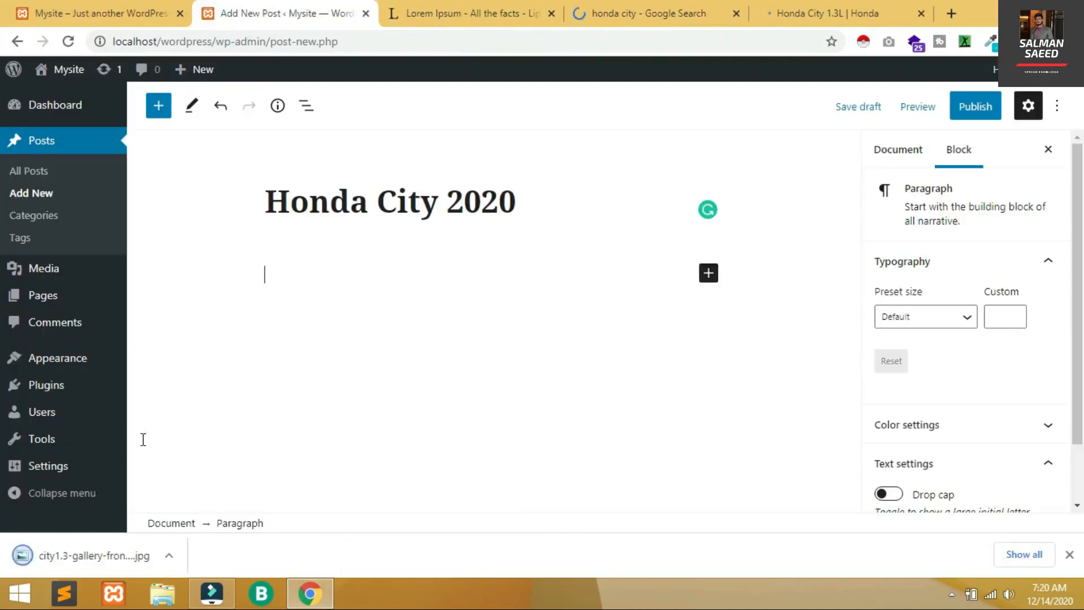
left_click(166, 115)
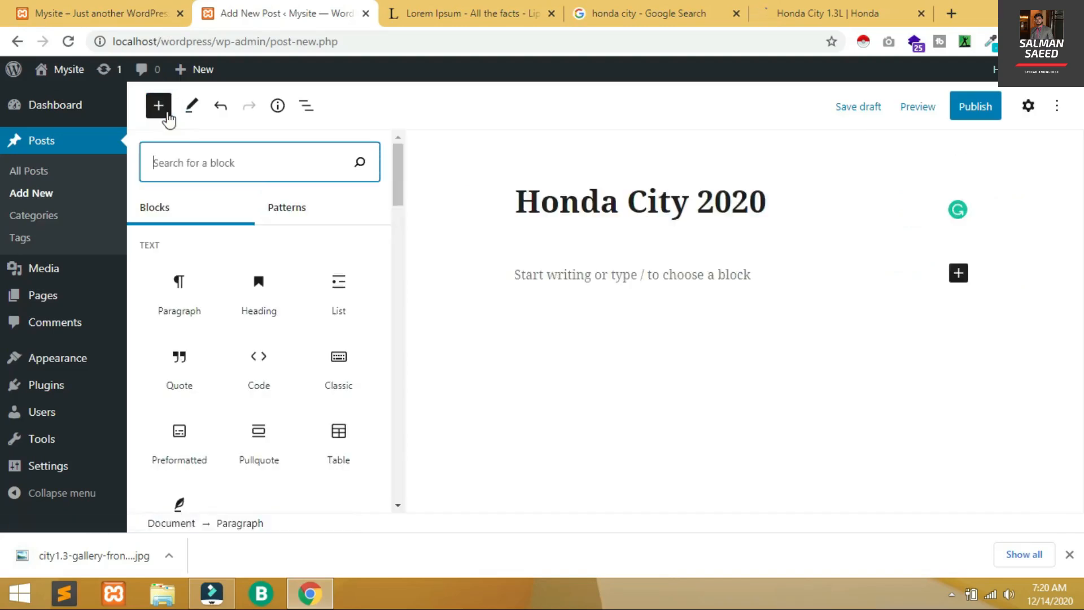
type("image")
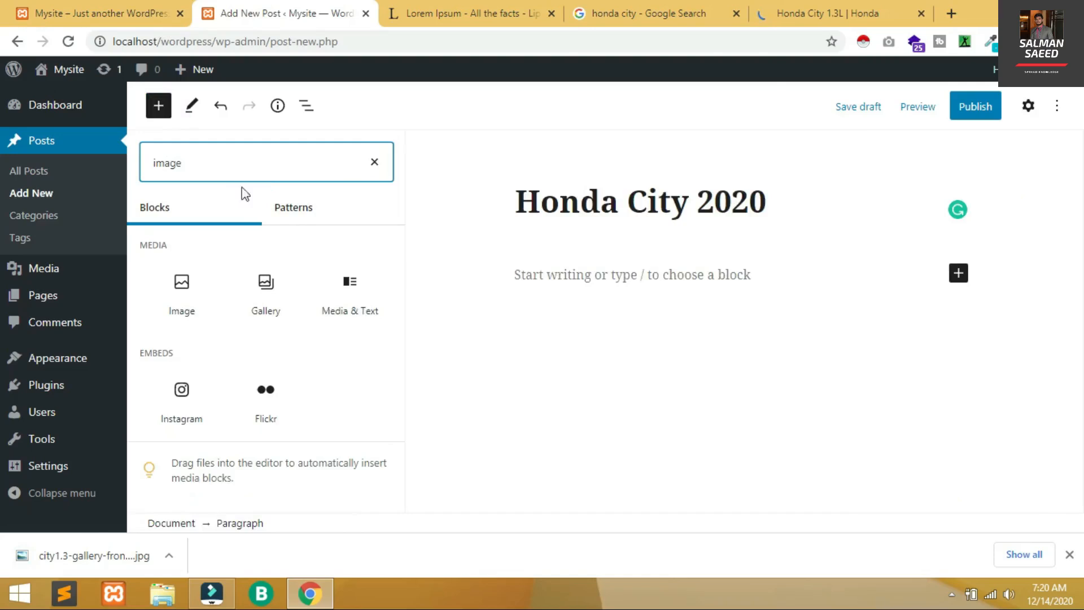
left_click(201, 292)
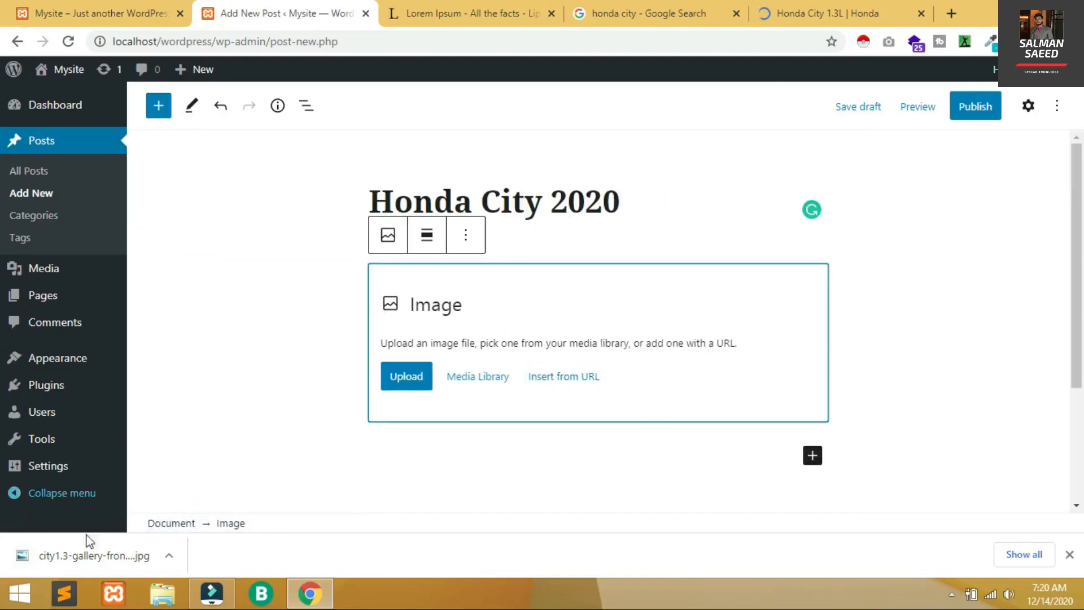
left_click_drag(93, 554, 564, 324)
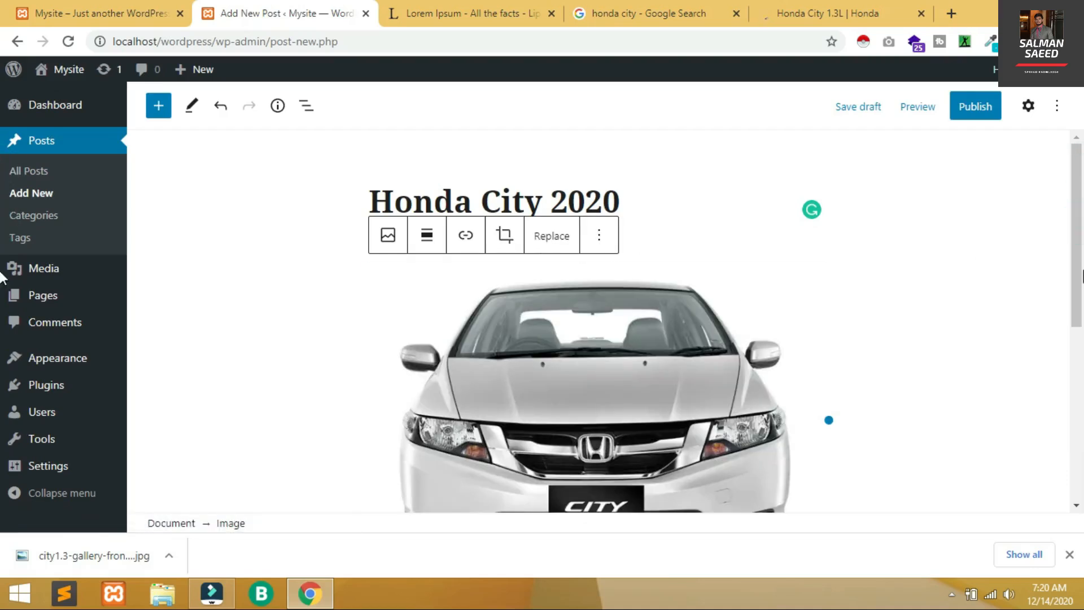
Caption the car picture Honda City and move on to the empty paragraph below it.
scroll(597, 357, "down", 4)
left_click(596, 357)
type("Hon")
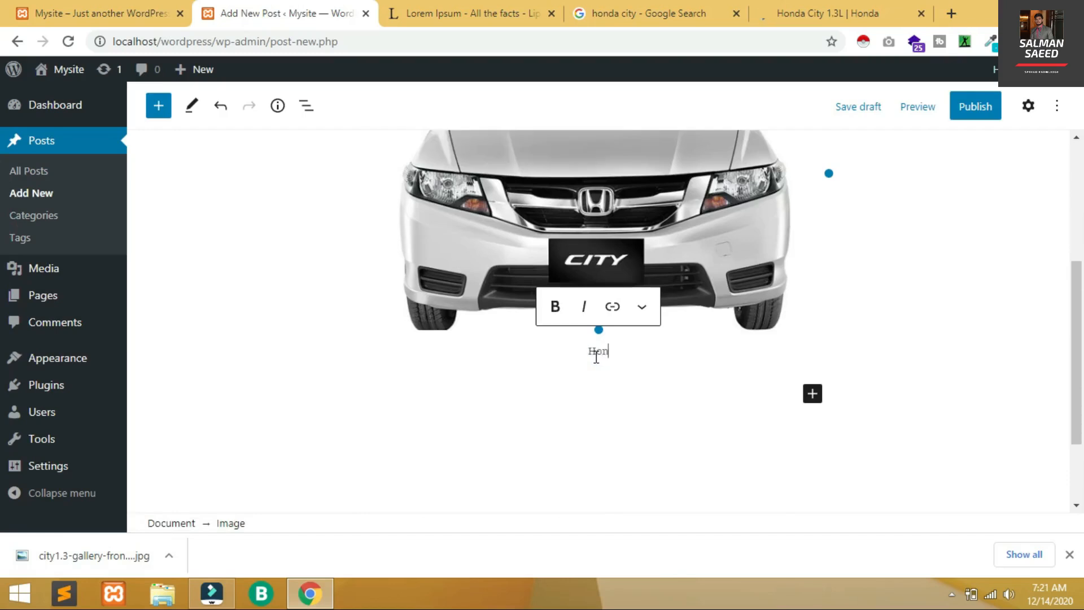
type("da City")
left_click(639, 435)
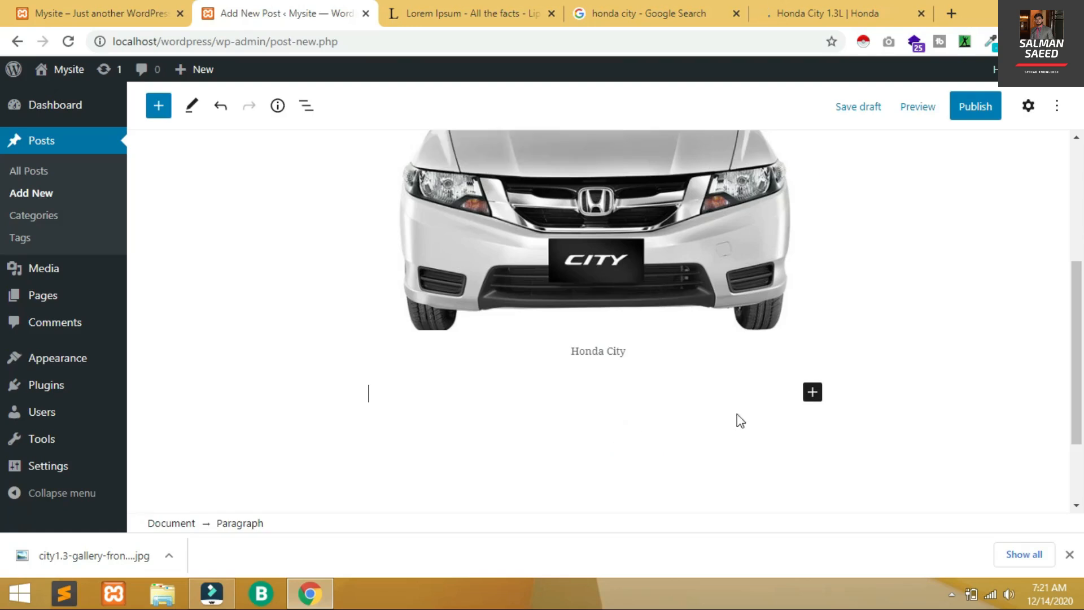
Add a Paragraph block below the picture and paste in the "What is Lorem Ipsum?" paragraph from the Lorem Ipsum site.
left_click(812, 398)
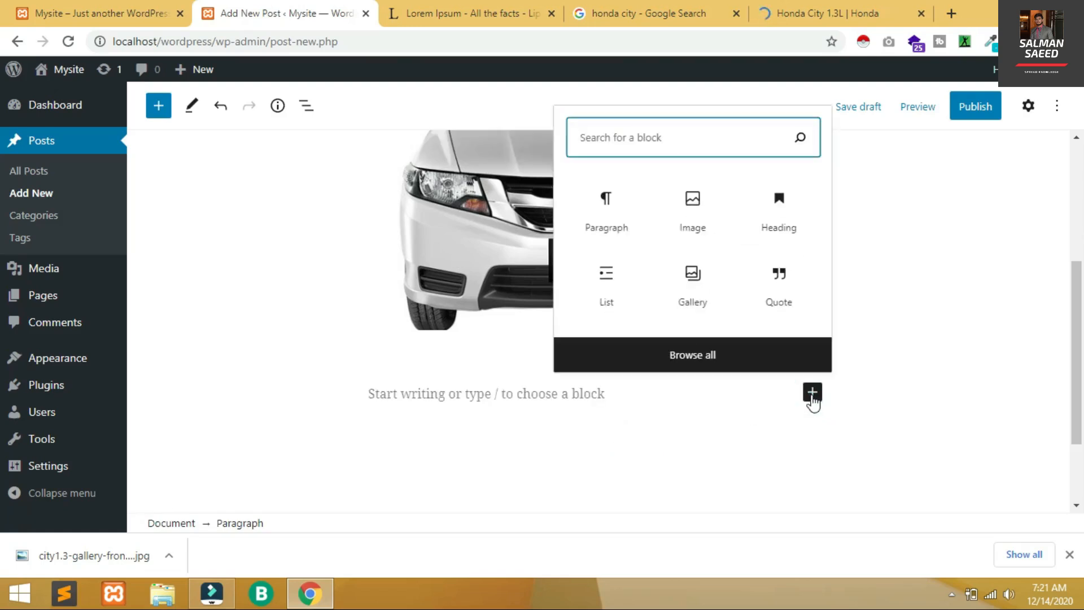
left_click(610, 214)
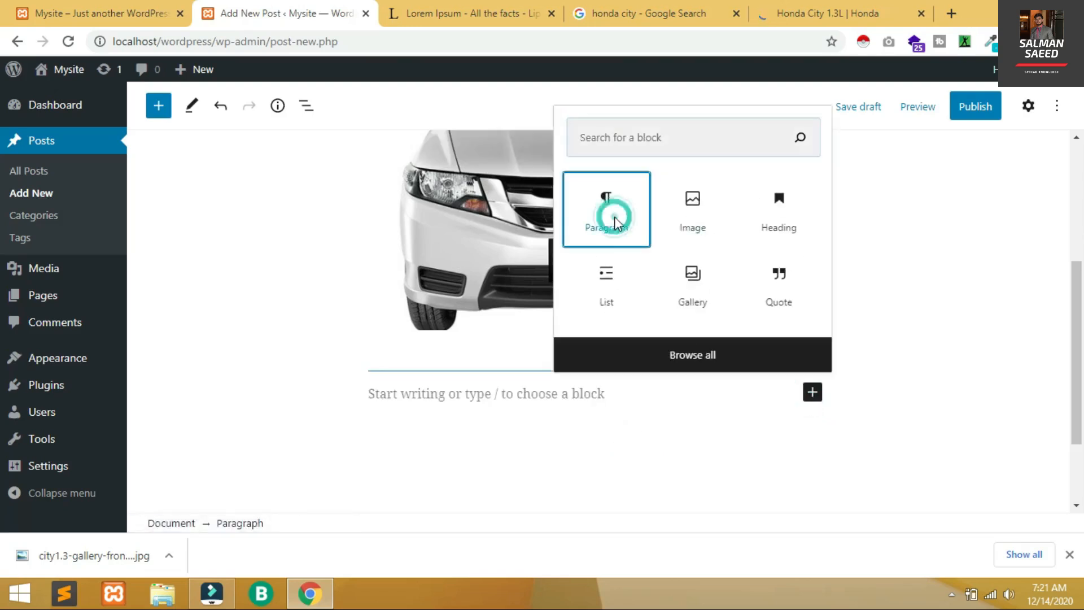
left_click(442, 10)
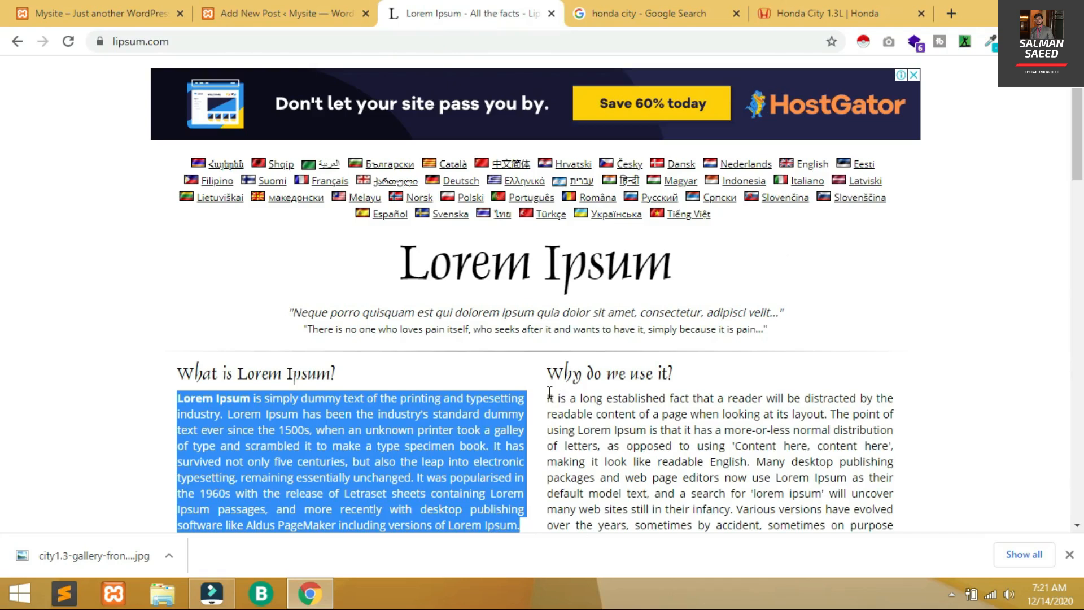
left_click(249, 13)
scroll(315, 481, "down", 1)
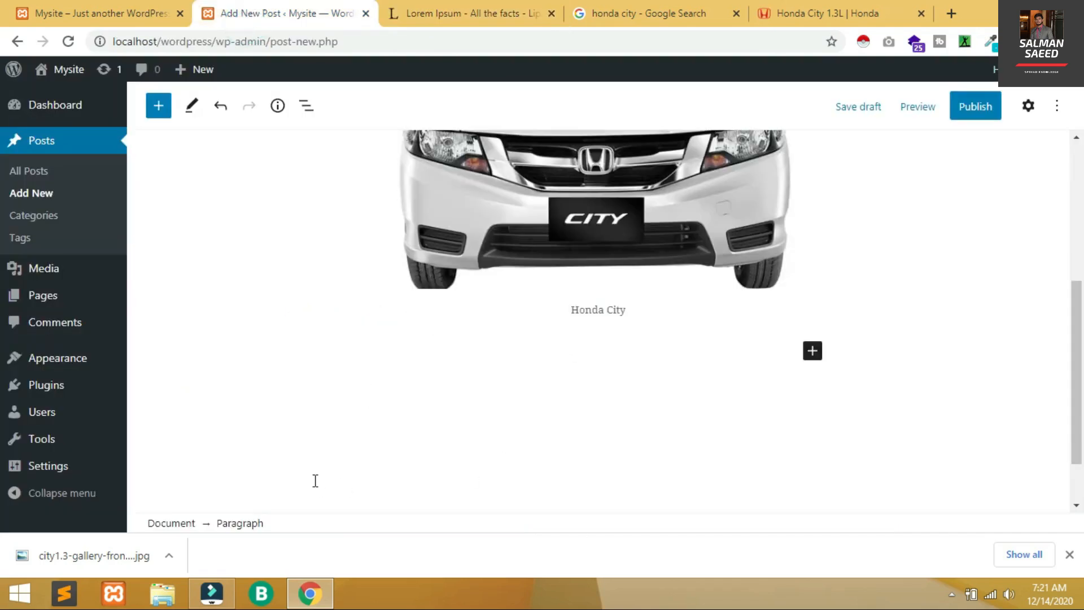
type("Lorem Ipsum is simply dummy text of the printing and typesetting industry. Lorem Ipsum has been the industry's standard dummy text ever since the 1500s, when an unknown printer took a galley of type and scrambled it to make a type specimen book. It has survived not only five centuries, but also the leap into electronic typesetting, remaining essentially unchanged. It was popularised in the 1960s with the release of Letraset sheets containing Lorem Ipsum passages, and more recently with desktop publishing software like Aldus PageMaker including versions of Lorem Ipsum.")
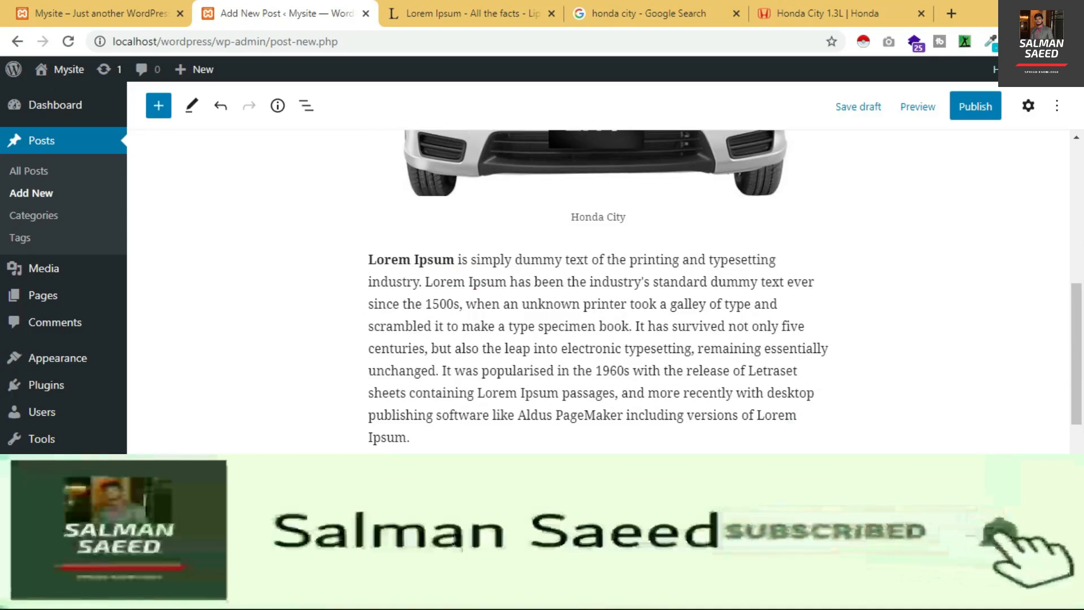
Add a Heading block below the Lorem Ipsum paragraph with the text Specs:.
left_click(813, 480)
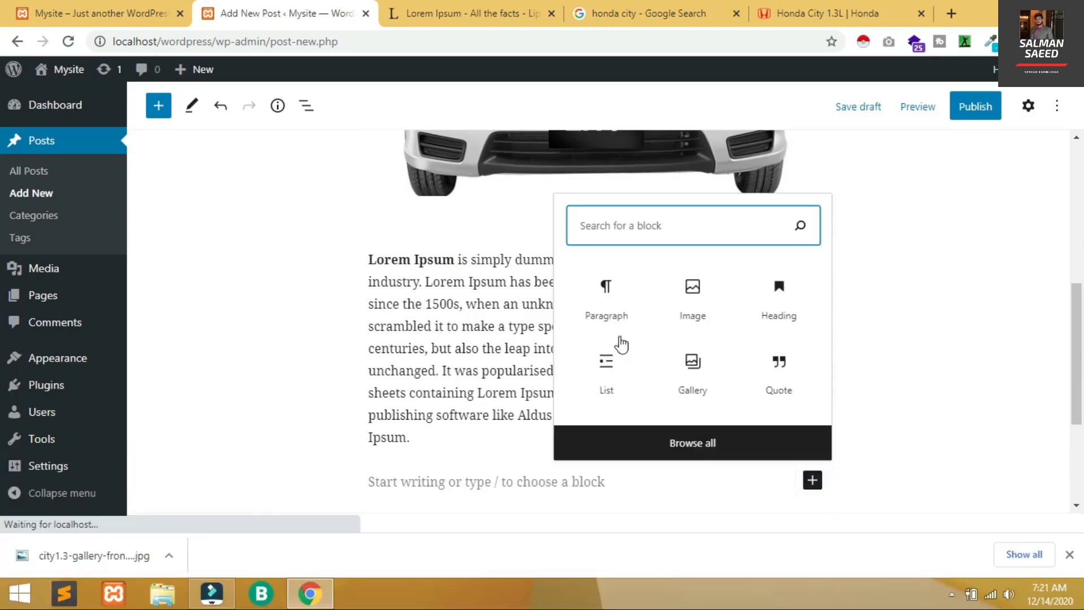
left_click(775, 315)
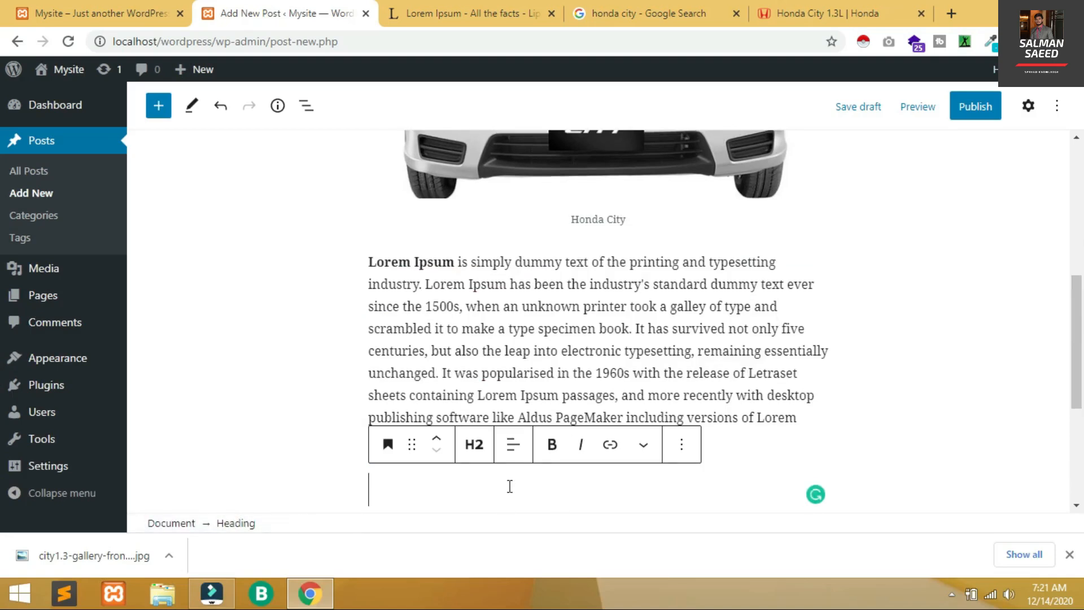
type("Specs")
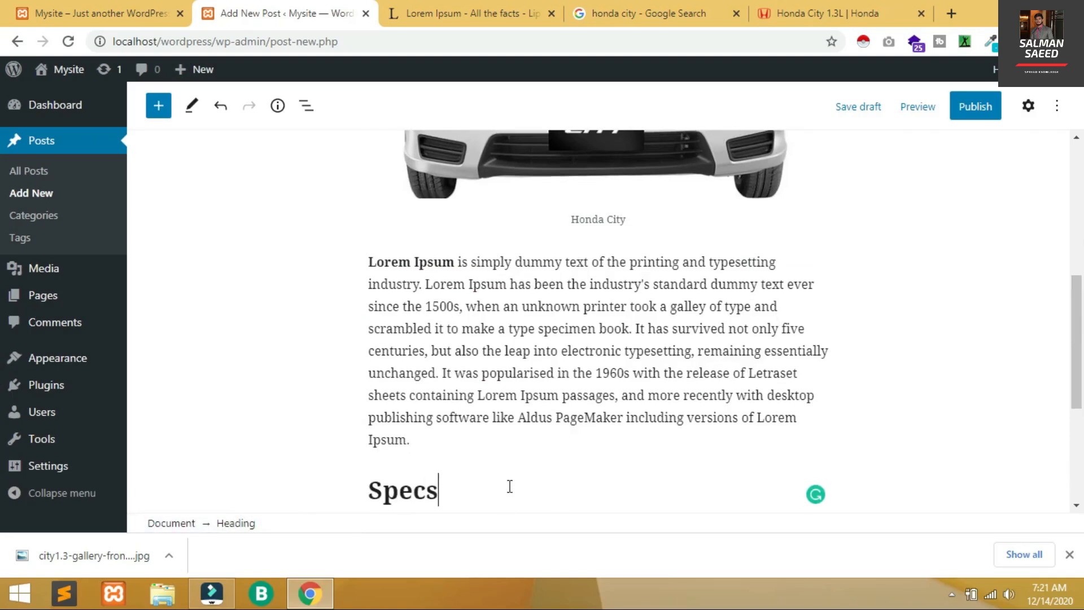
type(":")
Format the text of the Specs: heading as bold and italic.
key("shift+Up")
key("shift+Down")
key("Home")
key("shift+Right")
key("shift+Right")
key("shift+Right")
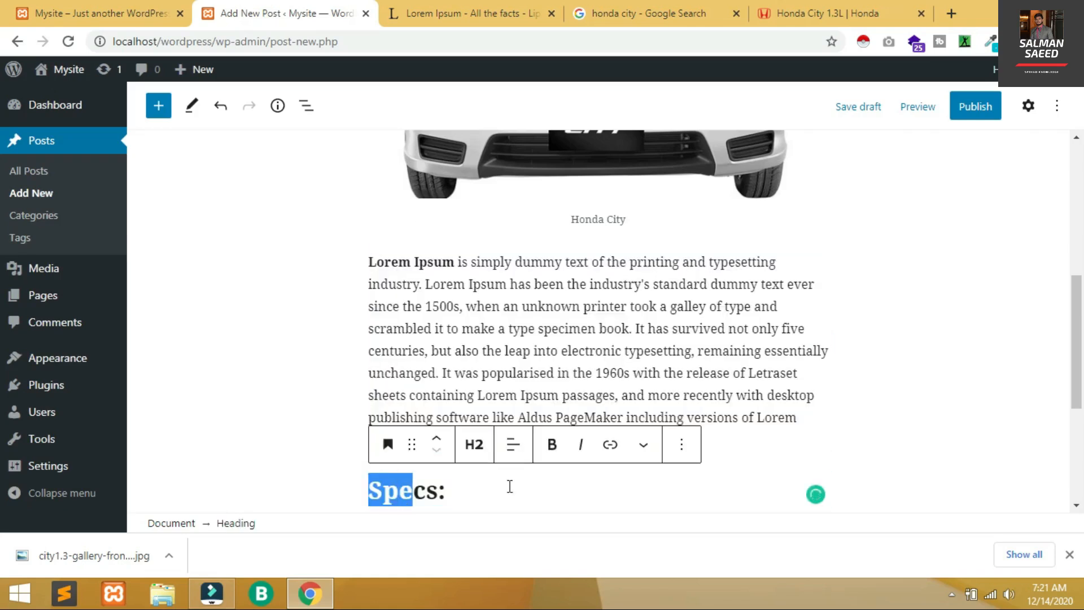
key("shift+Right")
key("shift+Right")
key("shift+Right")
scroll(471, 434, "down", 1)
key("shift+Up")
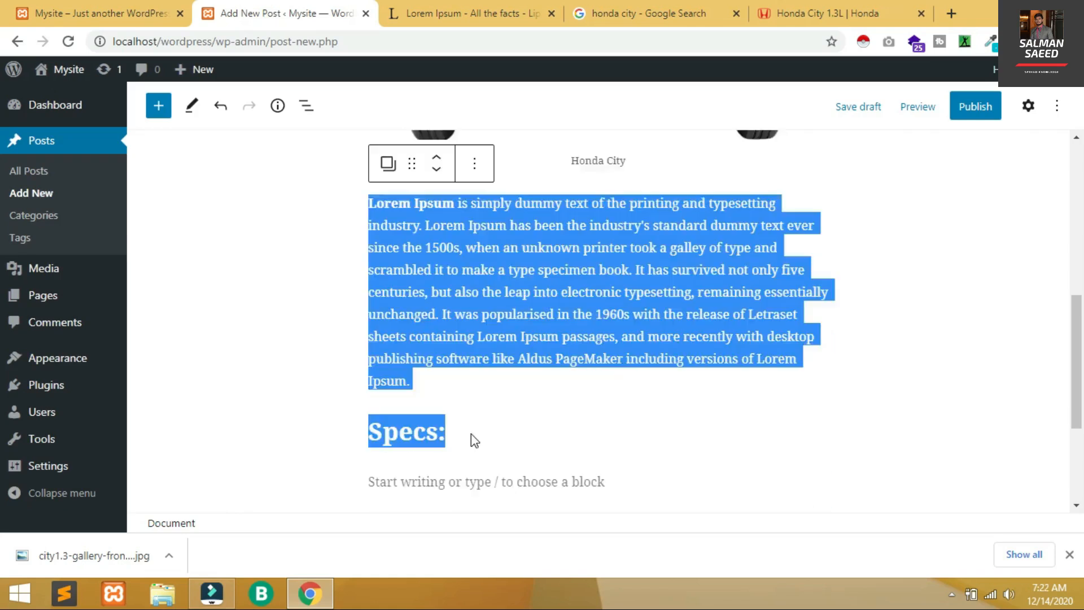
key("shift+Down")
key("ctrl+b")
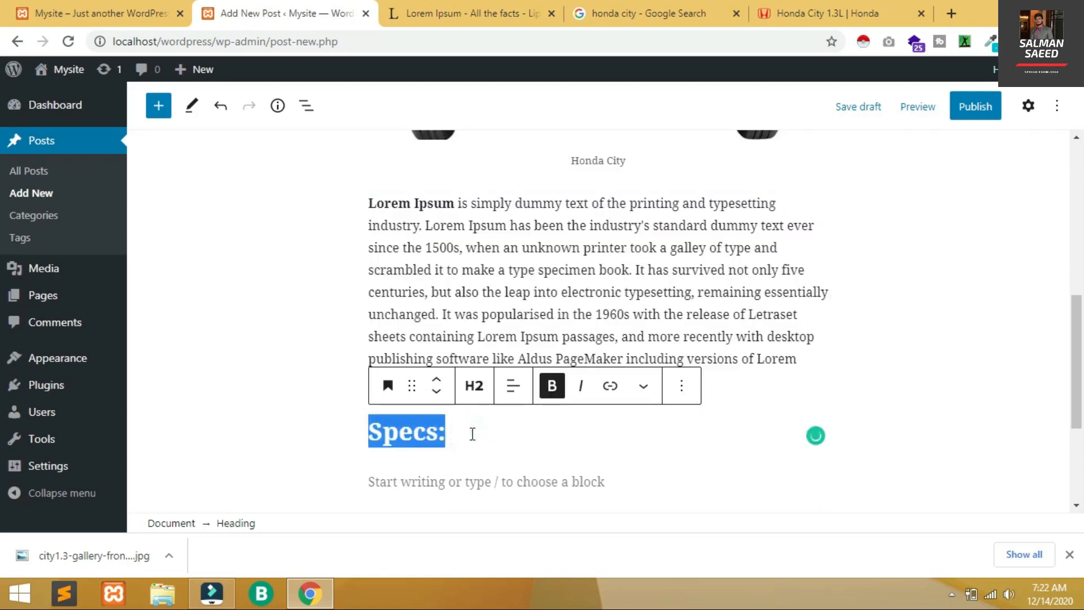
left_click(581, 385)
left_click(448, 449)
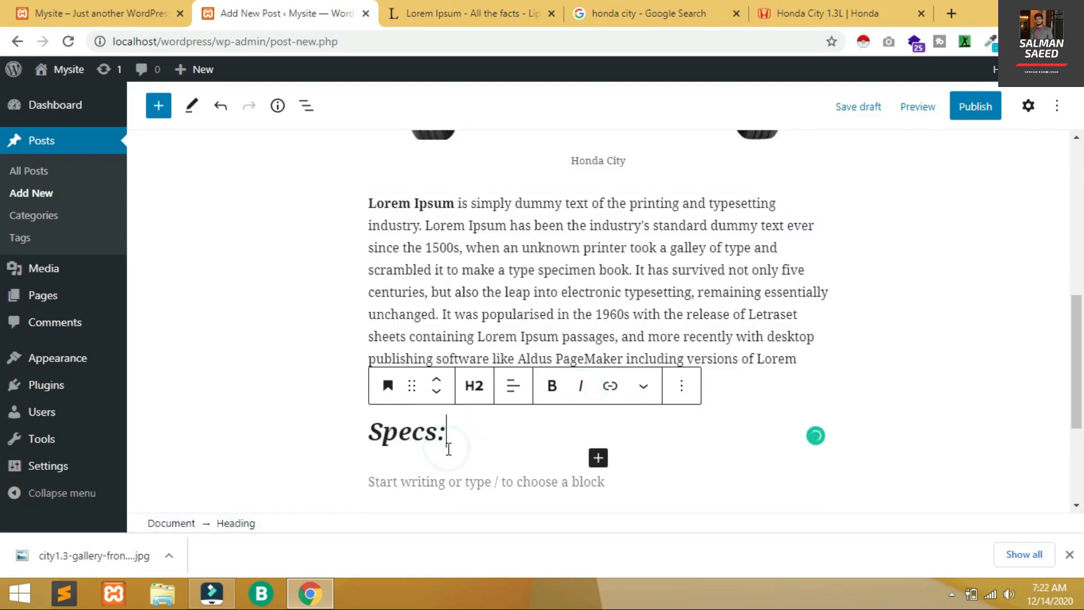
Insert a List block directly below the Specs: heading and make it a numbered list.
key("Return")
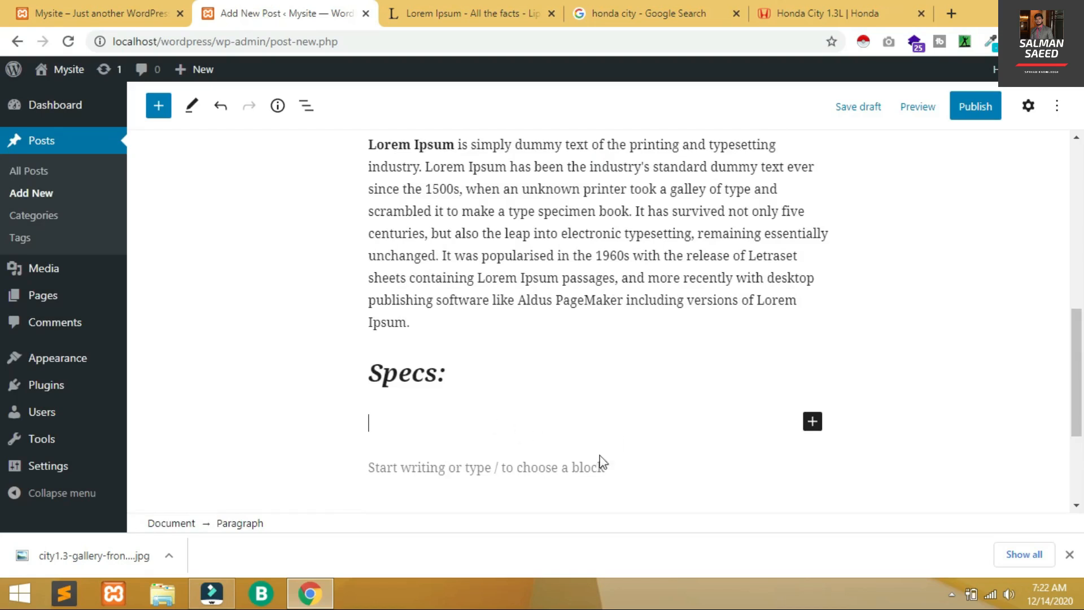
left_click(813, 423)
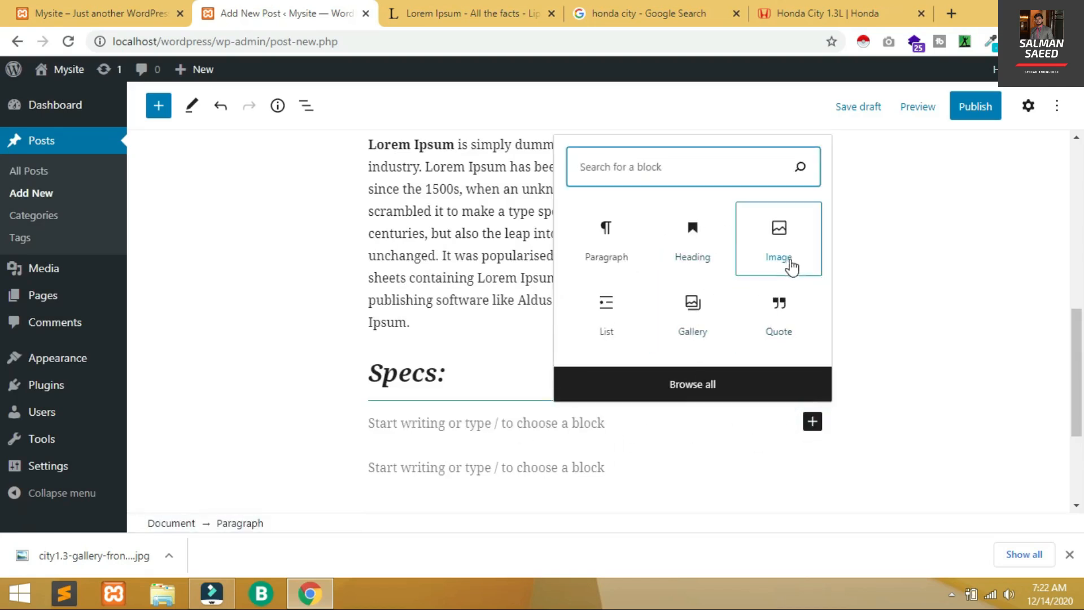
left_click(598, 330)
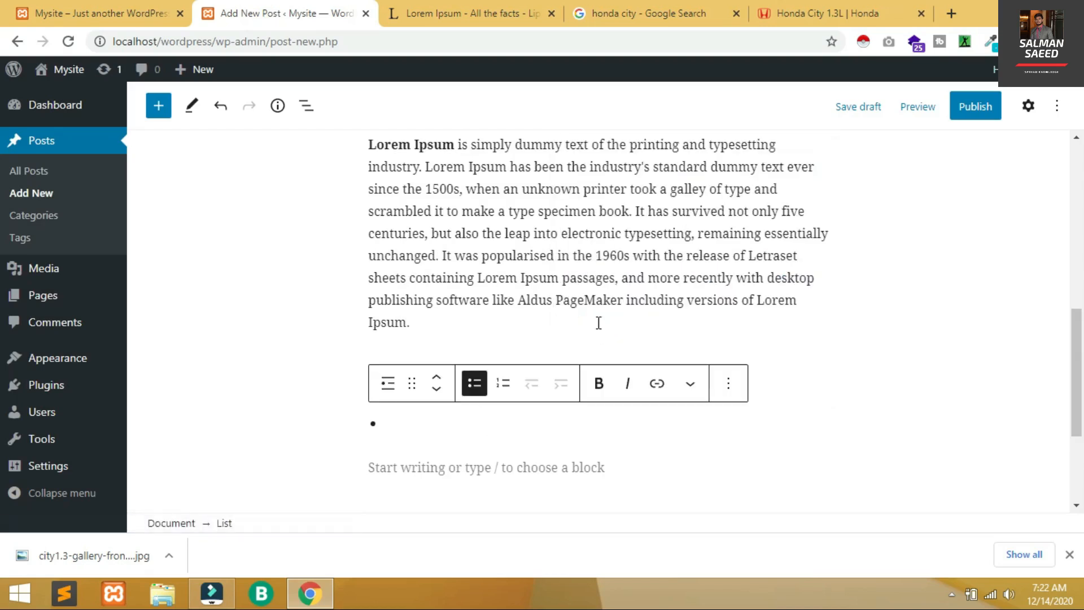
left_click(505, 388)
left_click(416, 417)
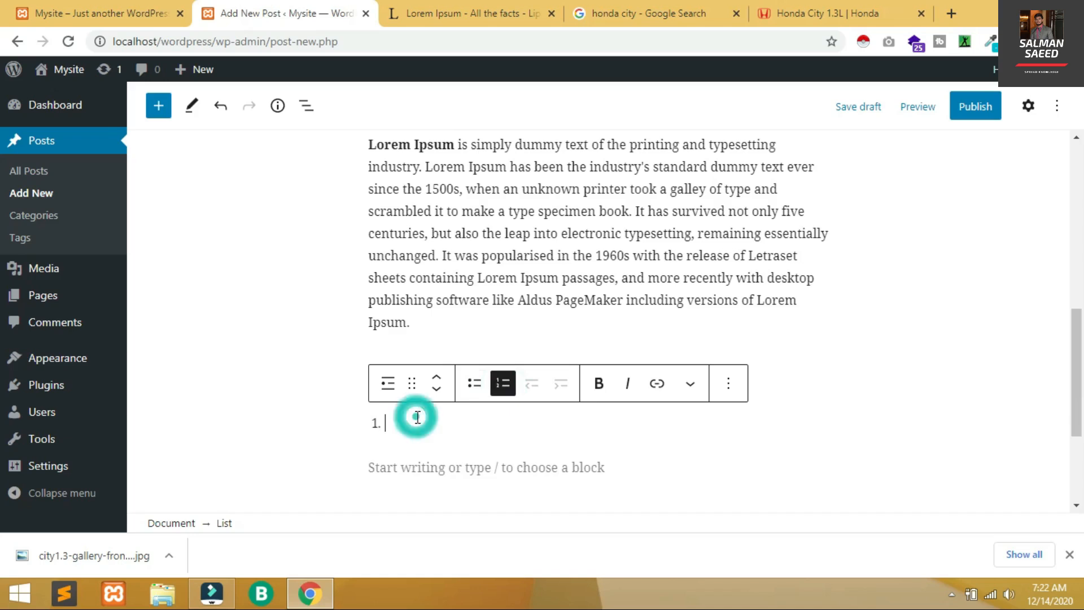
Enter "Outstanding shape." and "Good Speed" as the two items of the numbered list.
type("Outstanding shape.")
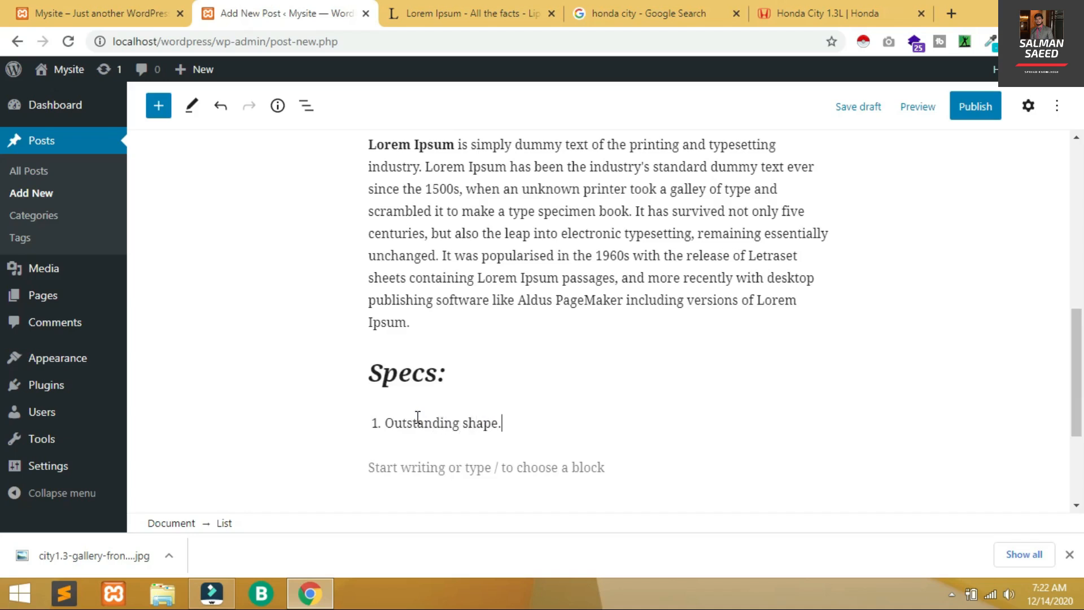
key("Return")
type("Good Speed")
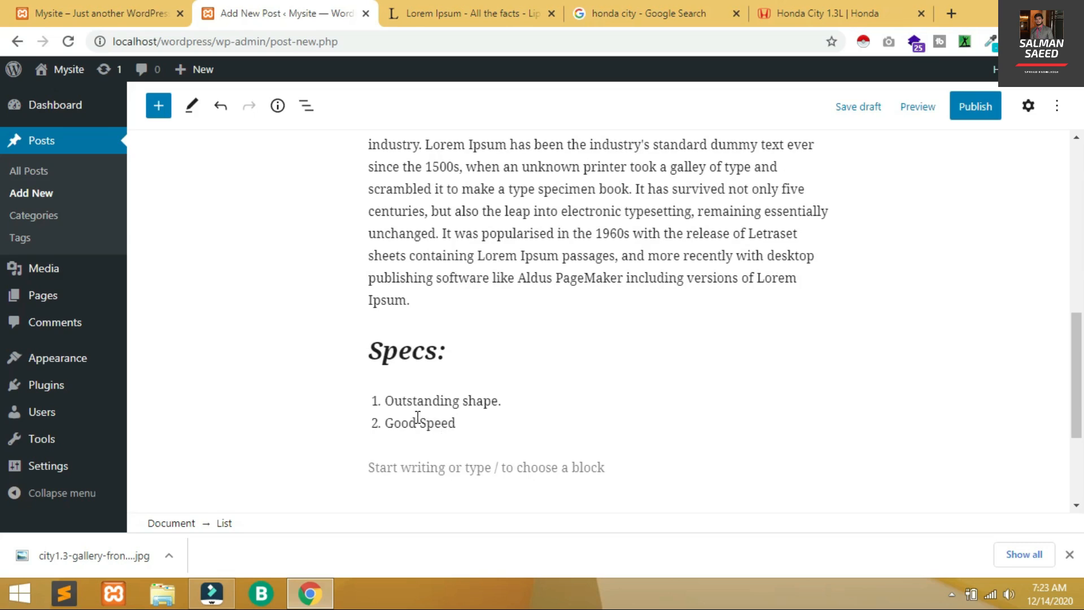
key("Return")
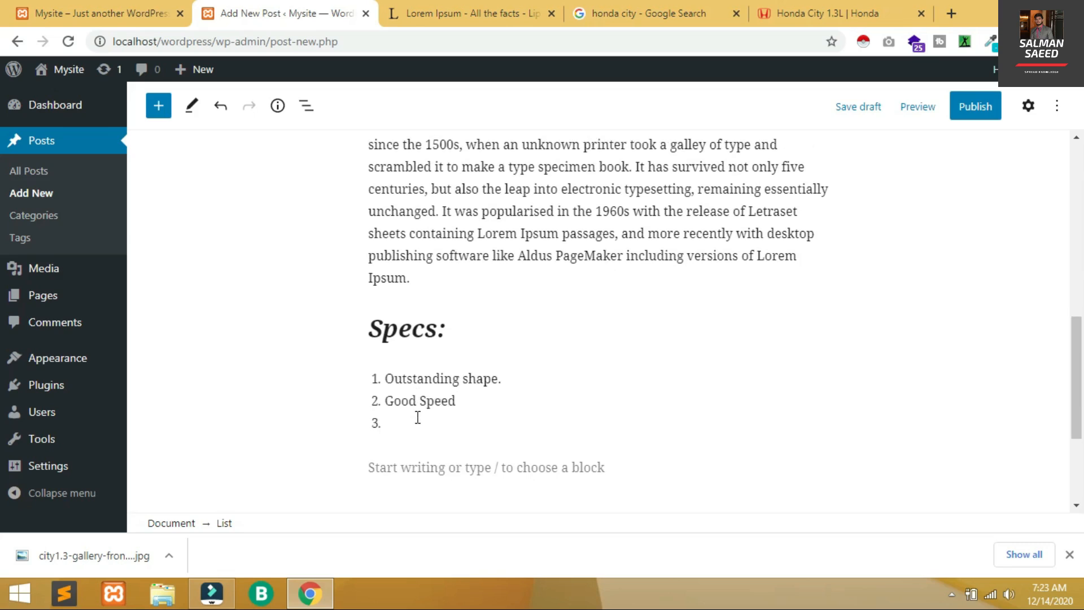
key("BackSpace")
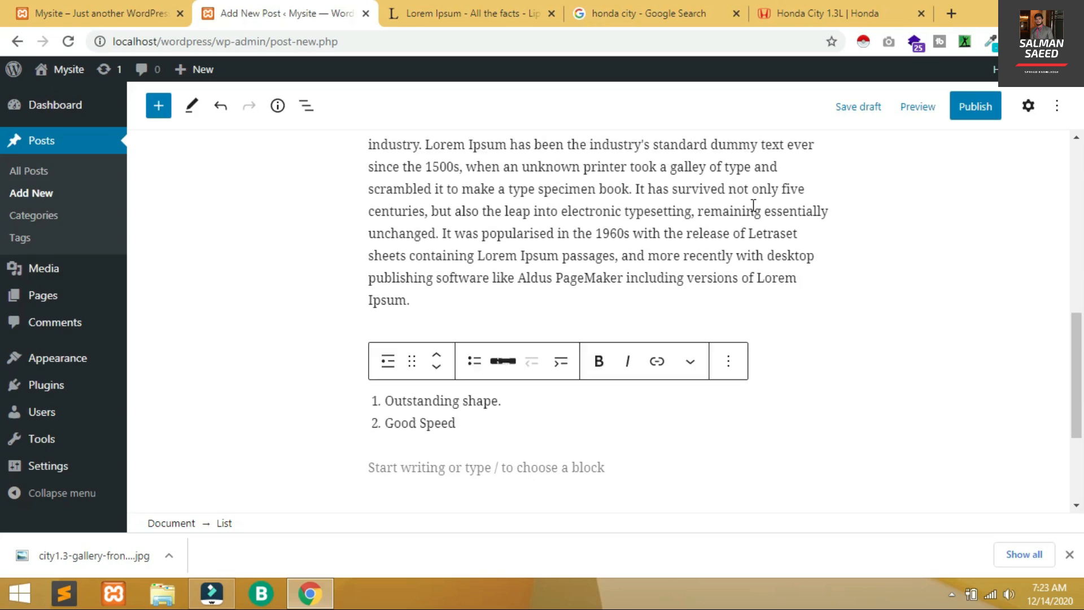
Show the post's document settings and assign the post to the Honda City category.
left_click(1029, 107)
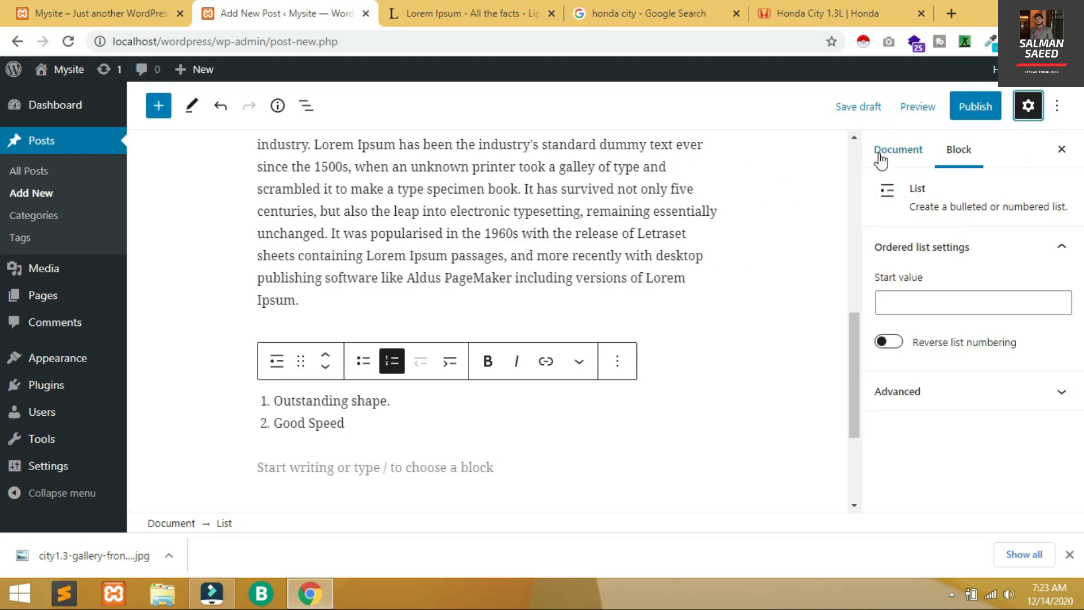
left_click(897, 153)
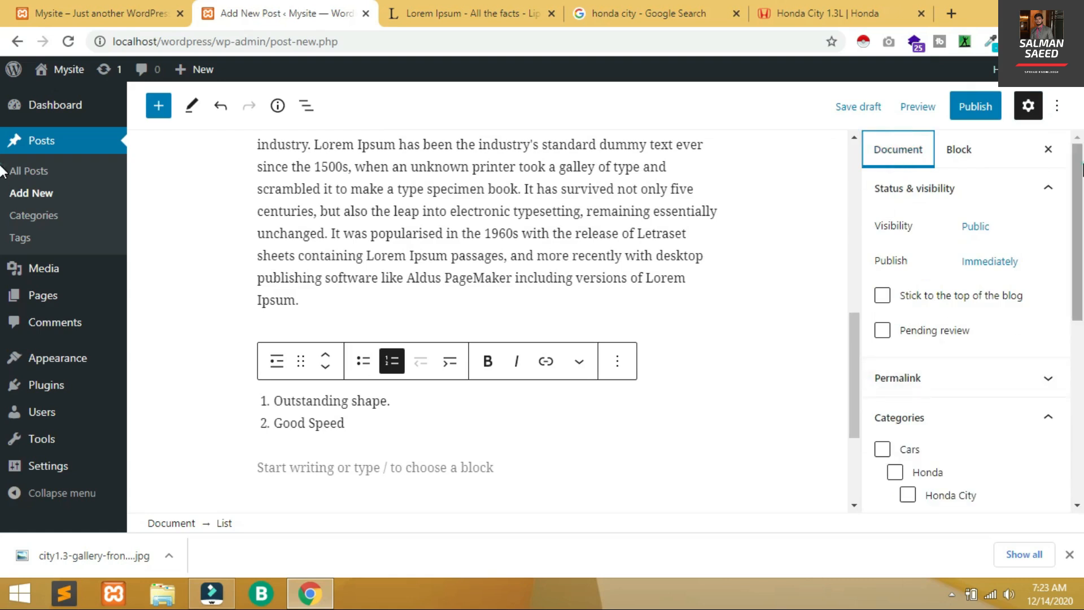
scroll(960, 255, "down", 5)
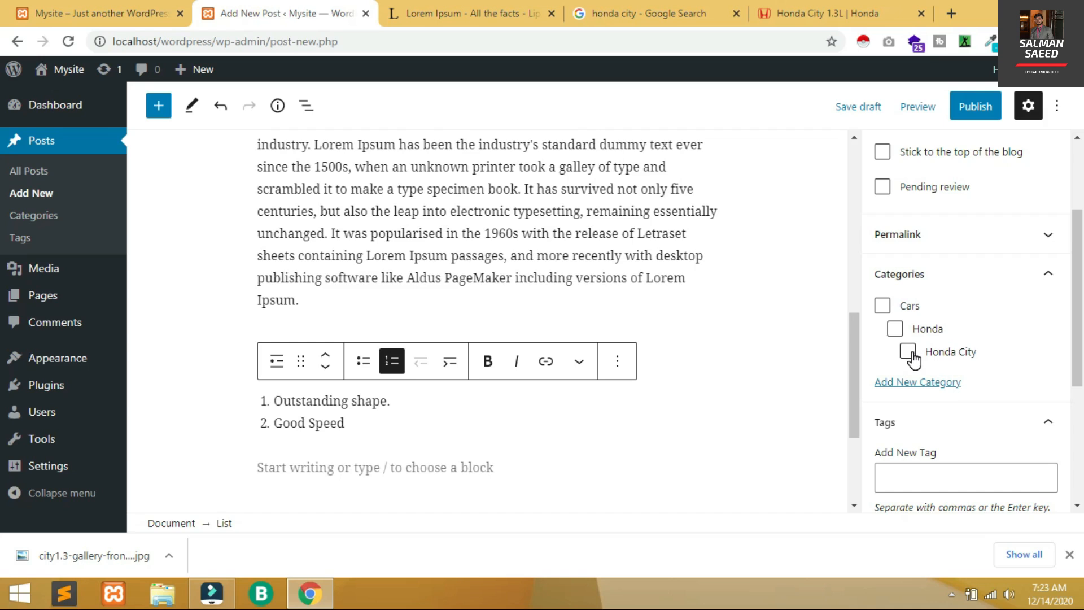
left_click(907, 352)
Add the tags honda, honda city and honda city 2020 to the post.
left_click_drag(1077, 341, 1071, 385)
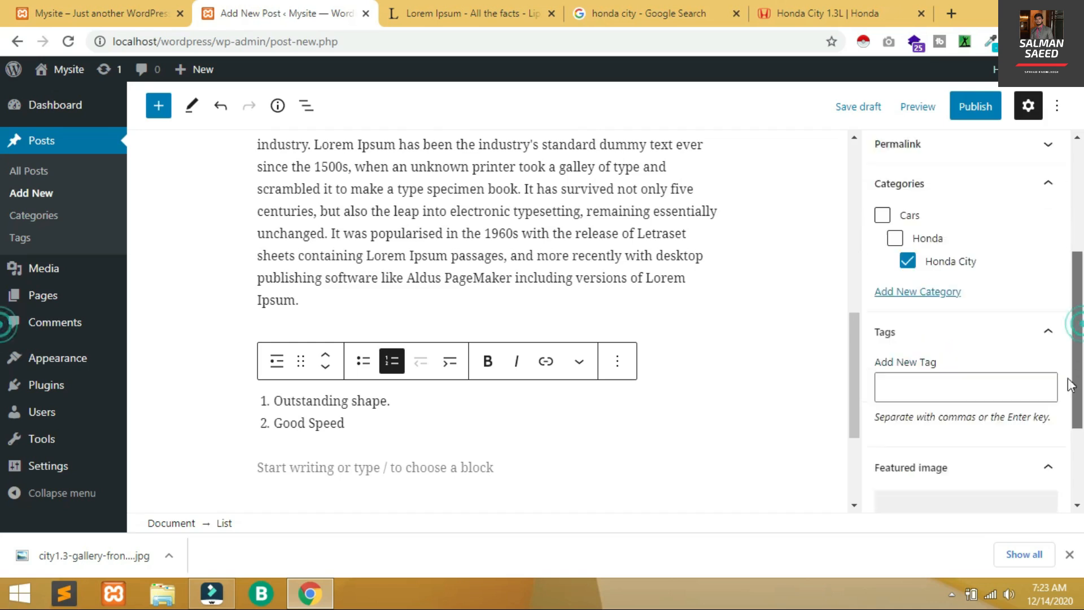
scroll(1071, 384, "down", 1)
left_click(942, 359)
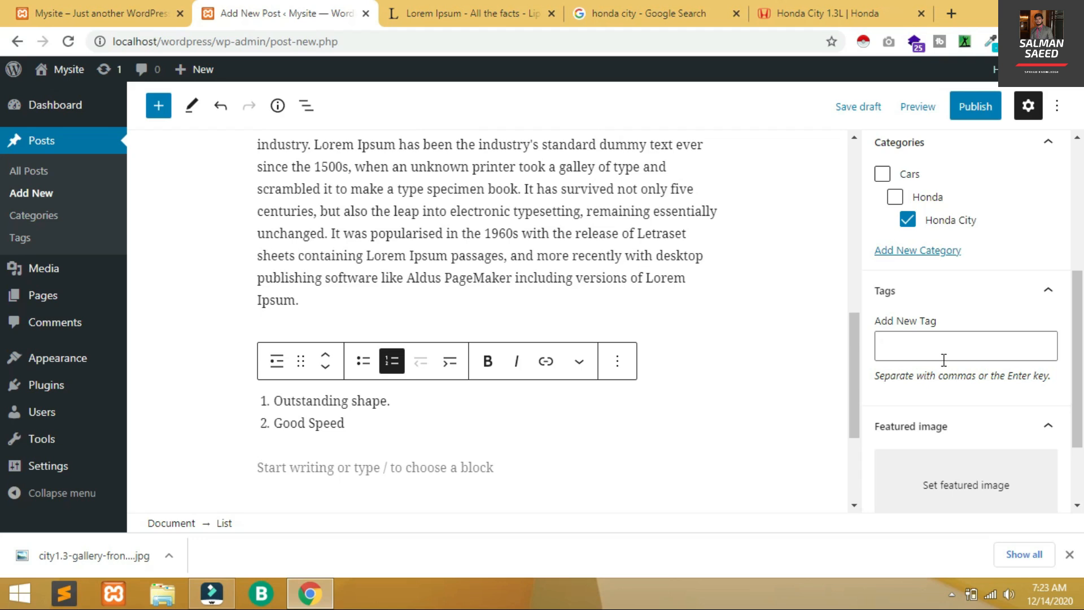
type("onda")
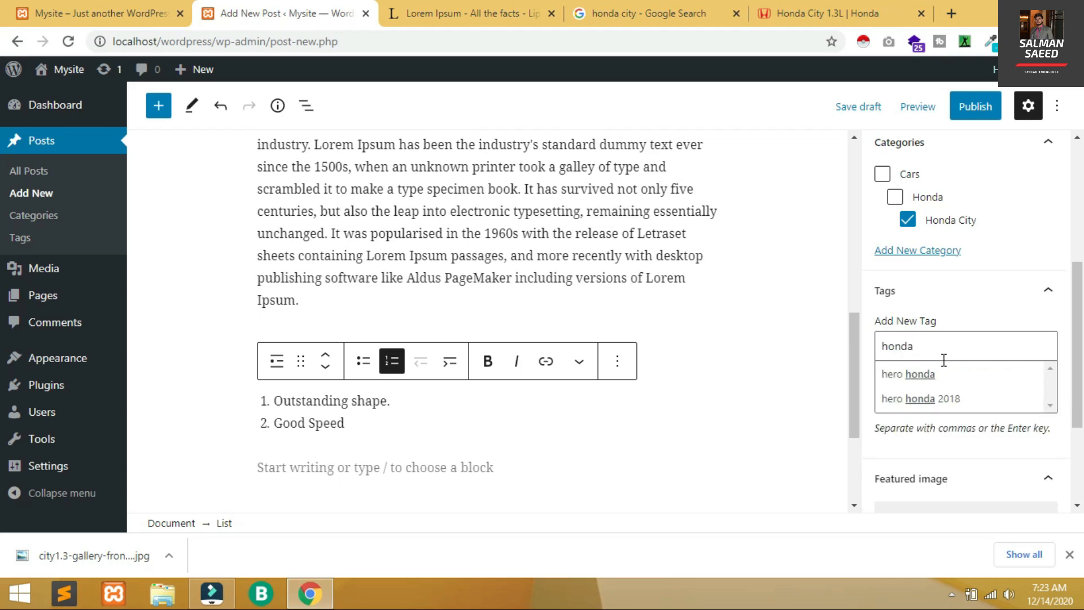
key("Return")
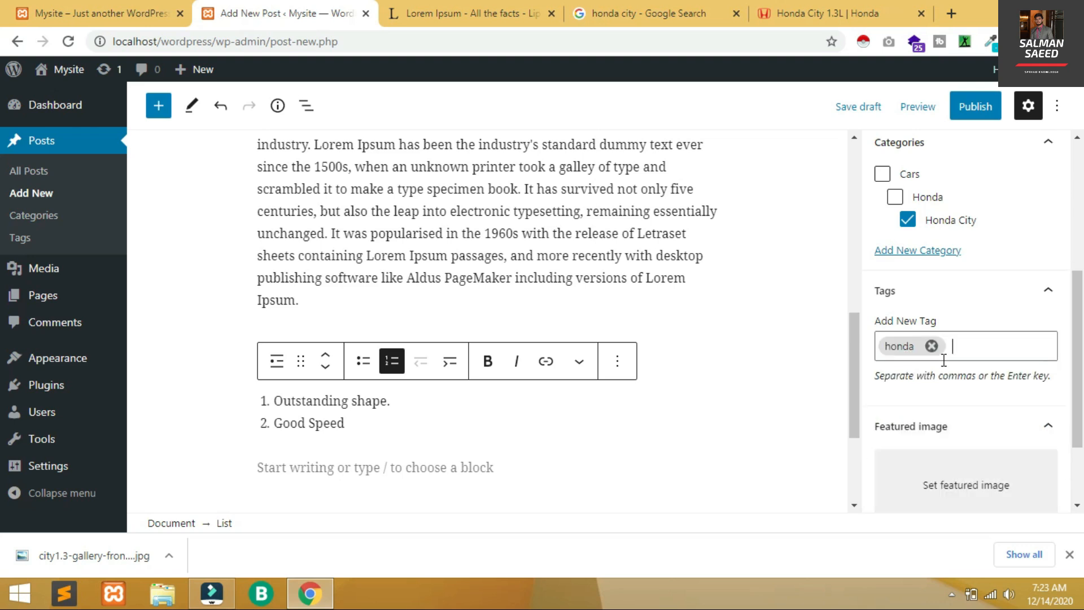
type("ho")
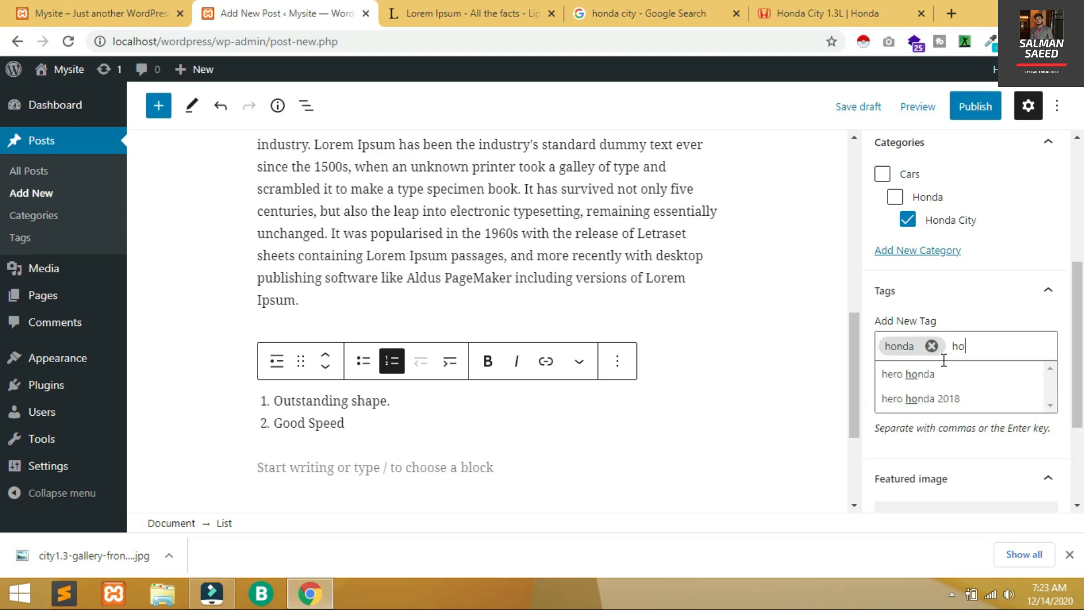
type("nda ci")
type("ty")
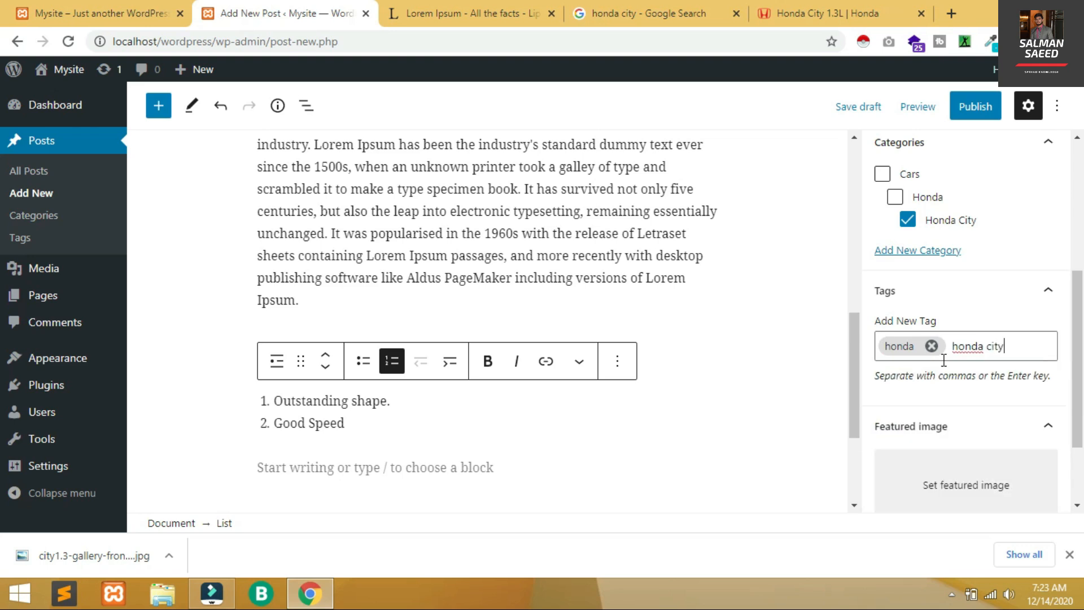
key("Return")
type("honda ")
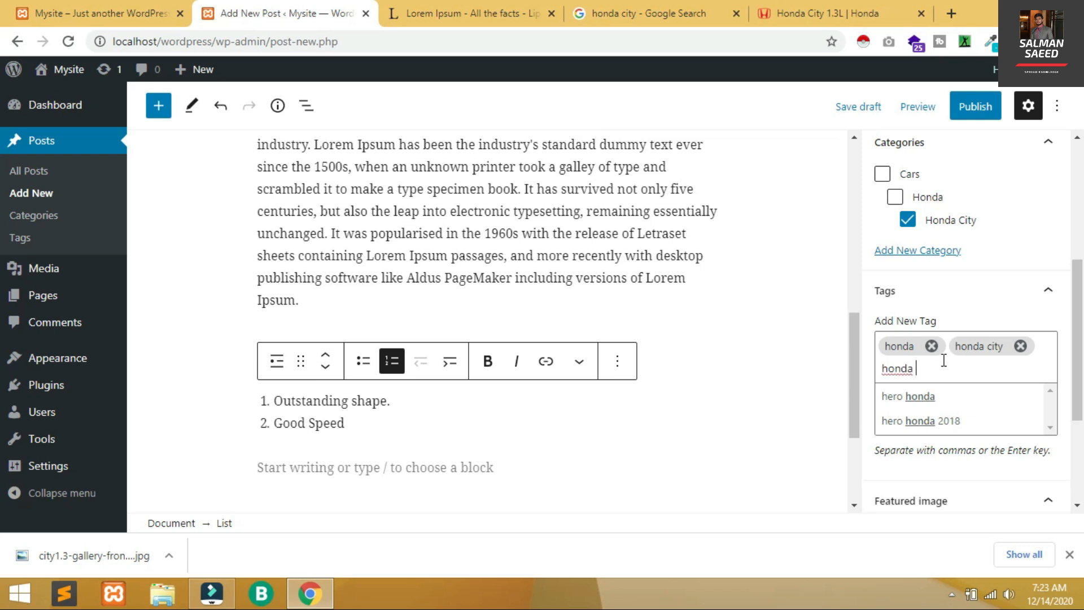
type("city 2020")
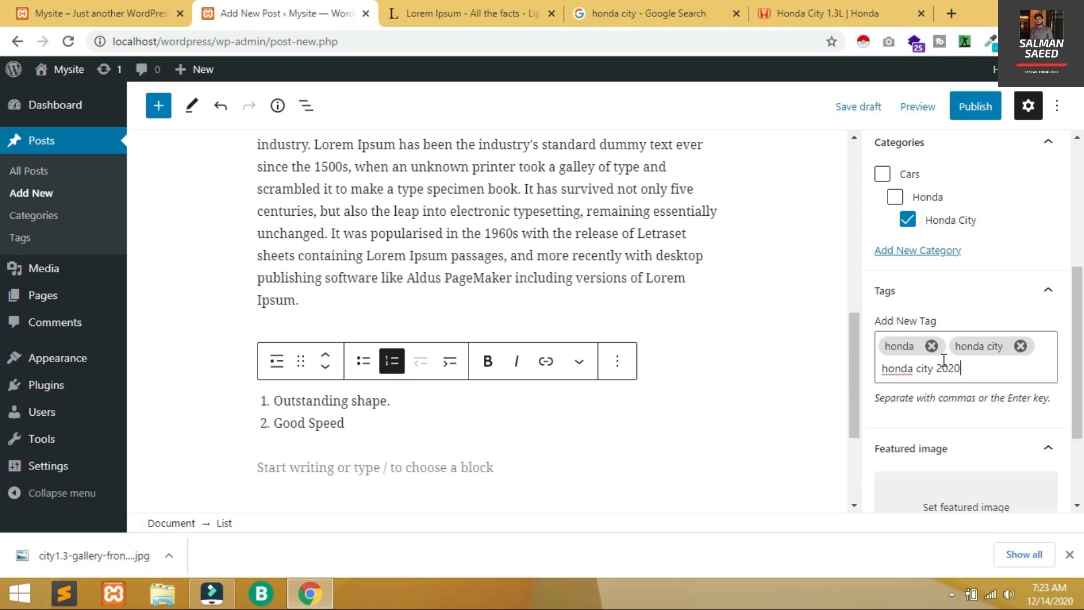
key("Return")
Publish the Honda City 2020 post and return to its document settings.
scroll(1077, 350, "down", 3)
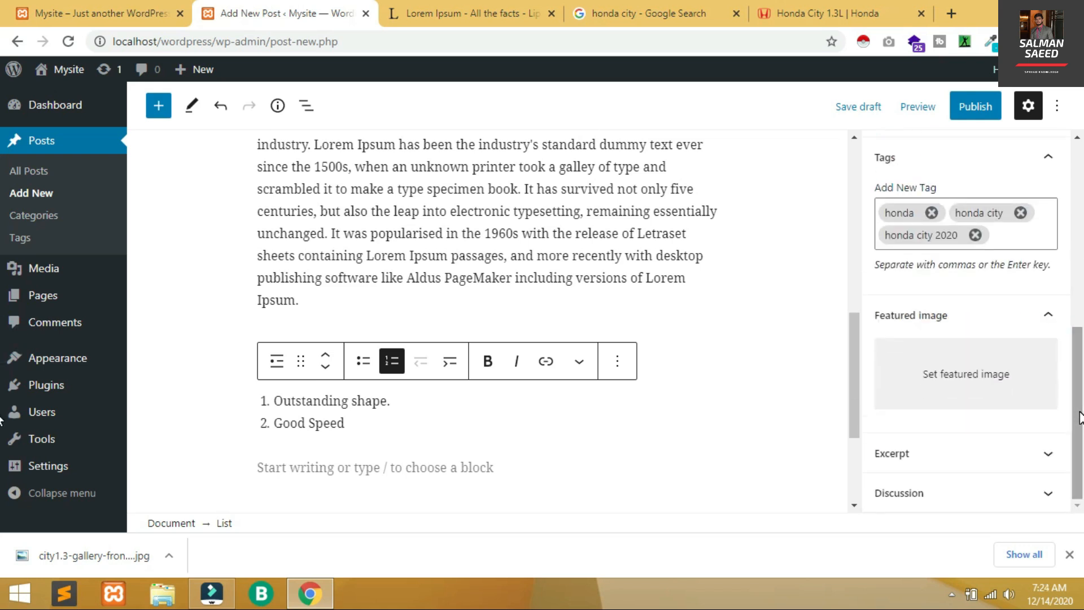
left_click(973, 108)
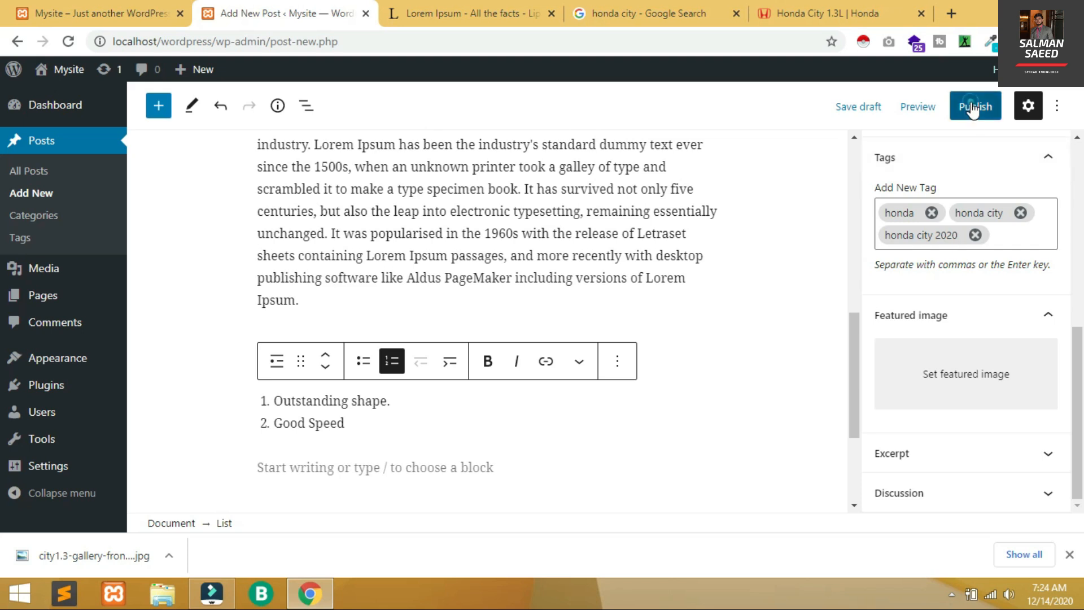
left_click(973, 108)
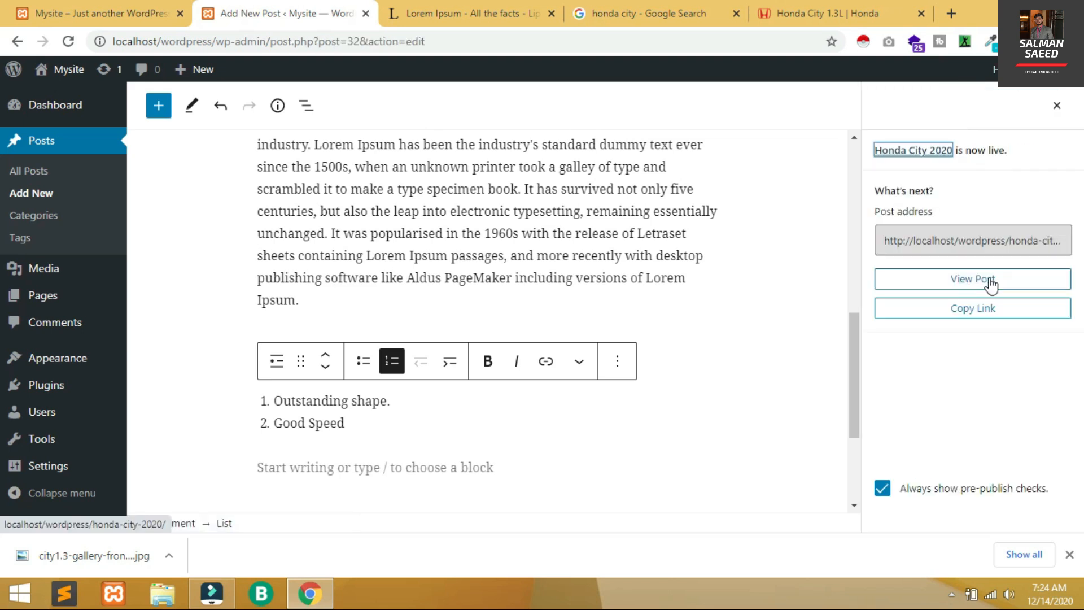
left_click(1050, 104)
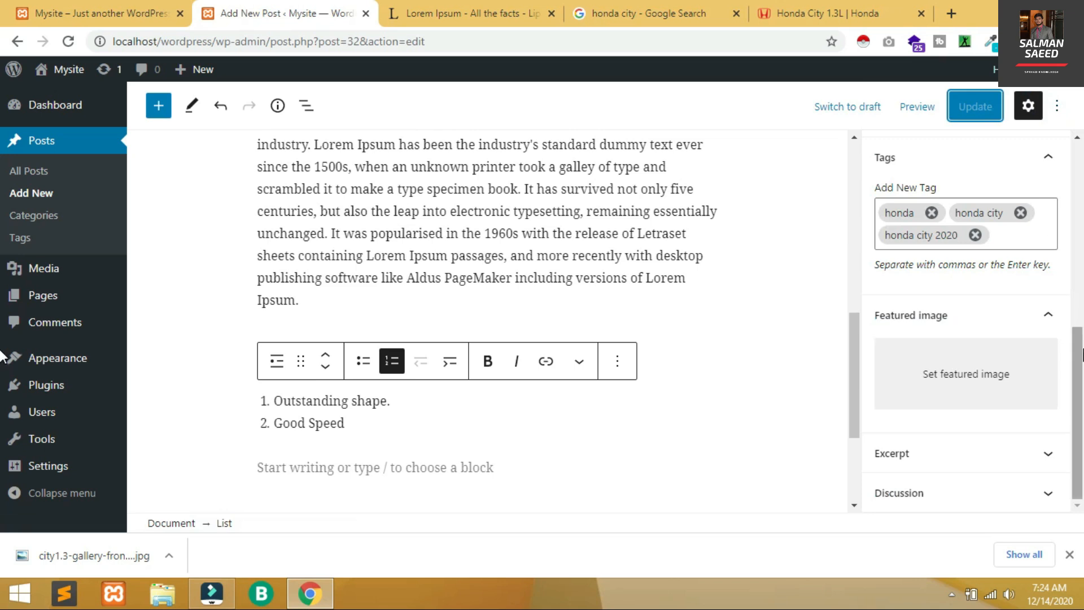
Upload the downloaded city1.3-gallery-front-616x420.jpg as the post's featured image and update the post.
left_click(972, 357)
left_click_drag(35, 565, 534, 324)
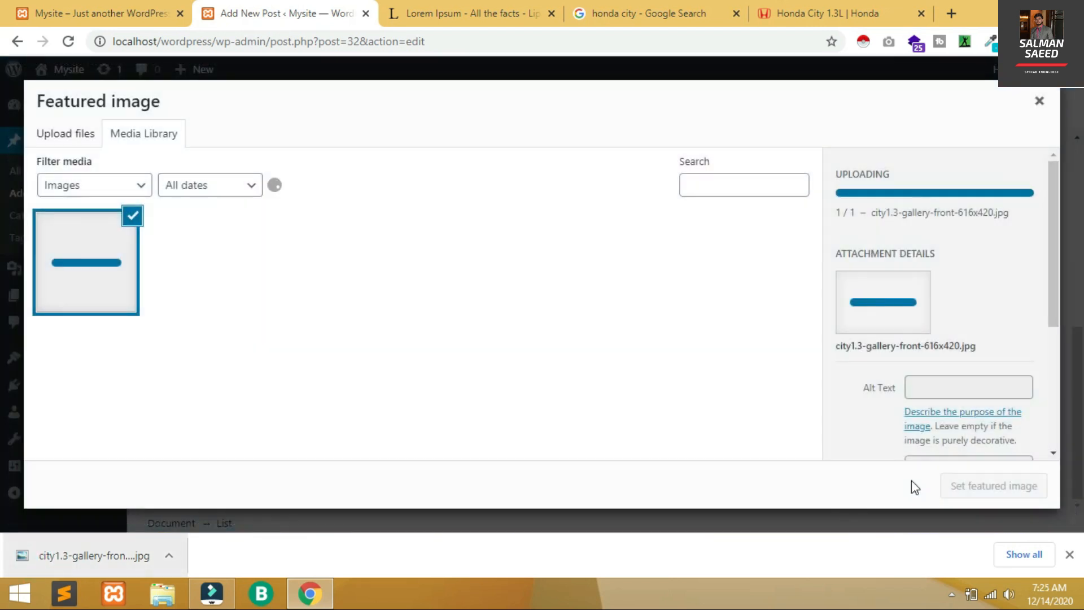
left_click(987, 484)
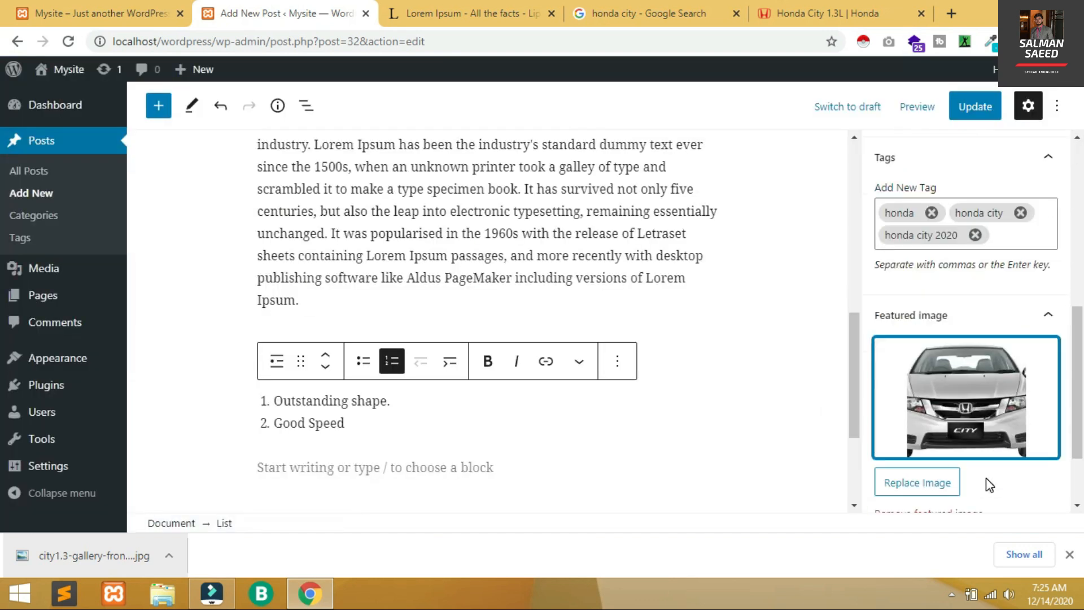
scroll(1083, 359, "up", 5)
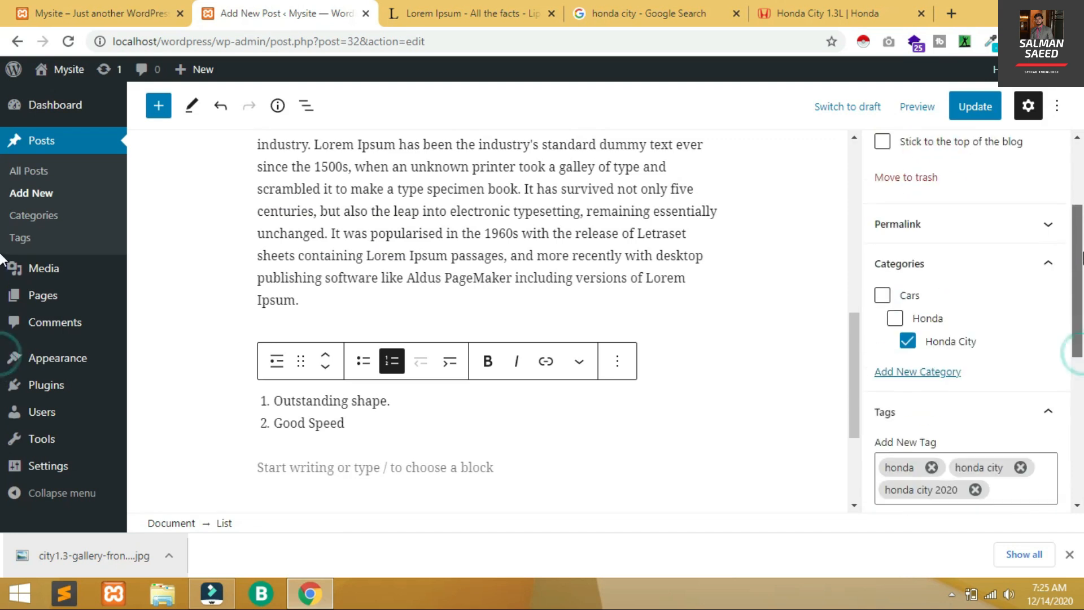
left_click(964, 106)
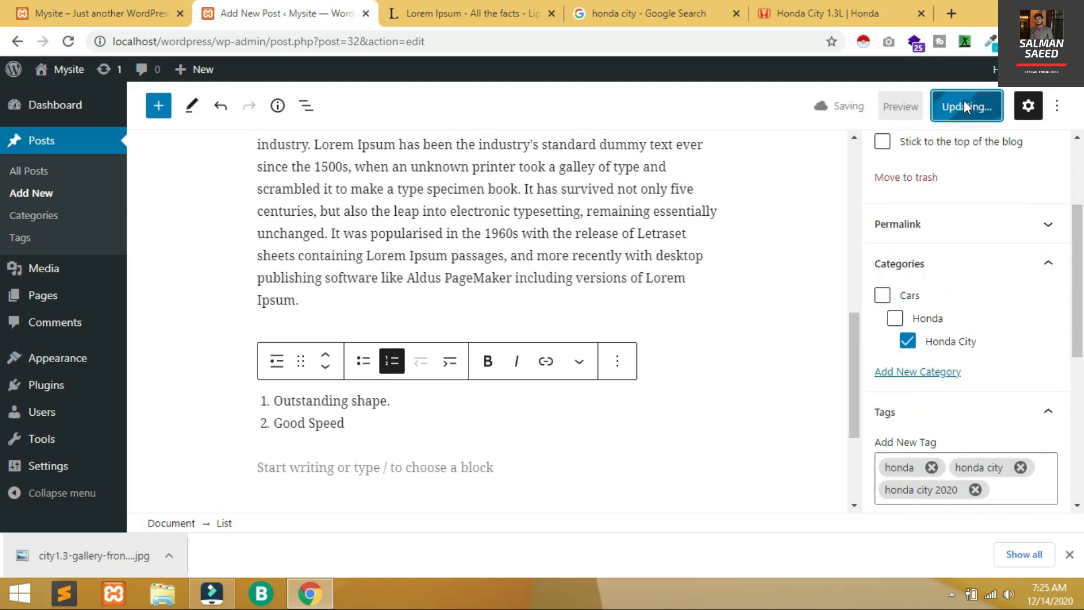
Reload the Mysite home page and look through the published Honda City 2020 post, from its pictures to its category and tags.
left_click(162, 10)
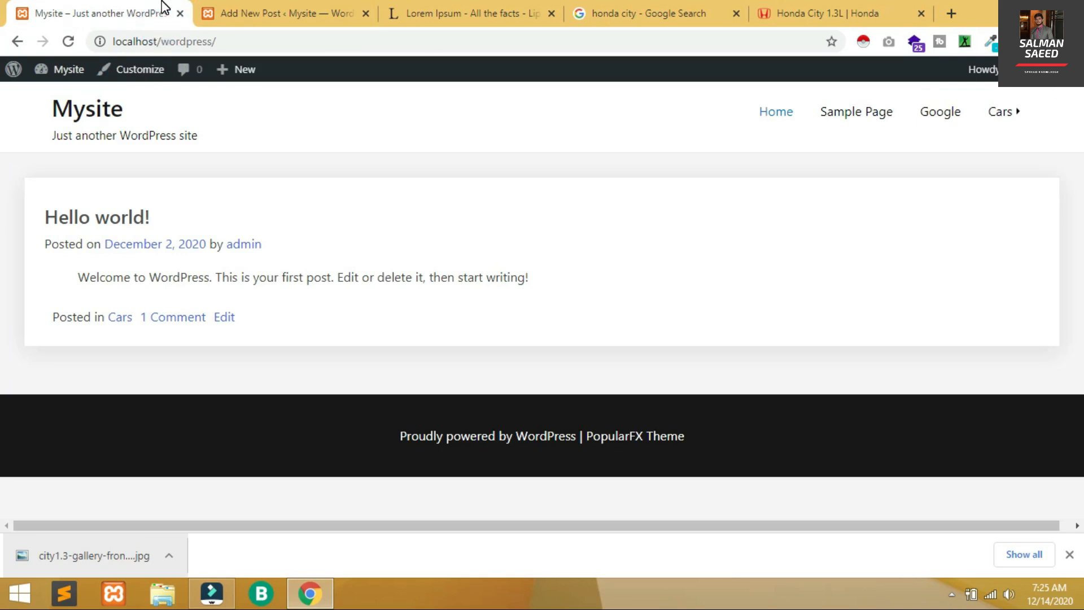
key("F5")
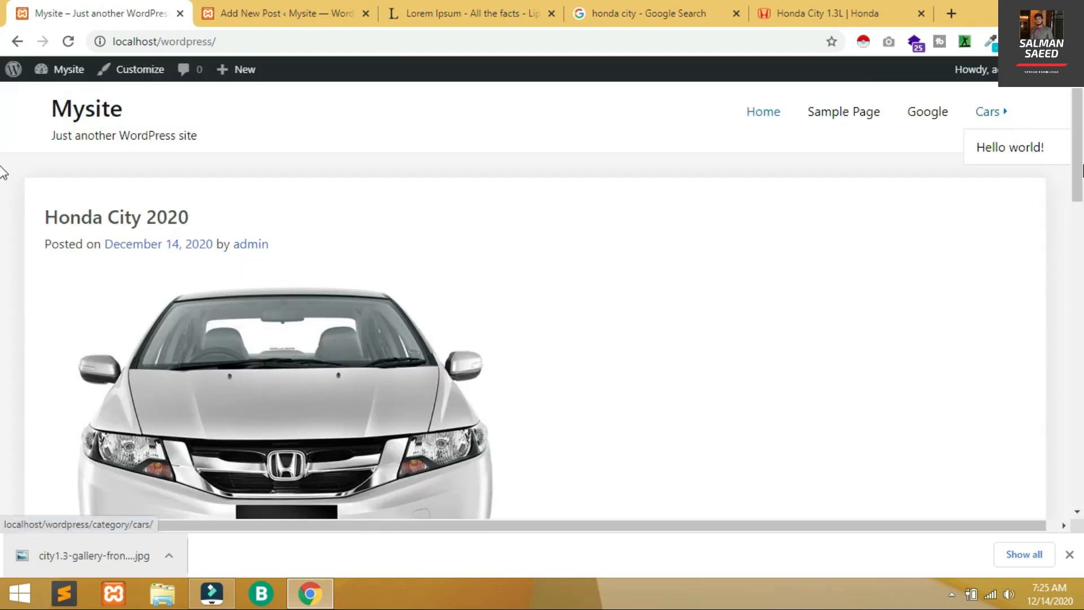
scroll(2, 169, "down", 6)
scroll(3, 315, "down", 2)
scroll(2, 242, "up", 7)
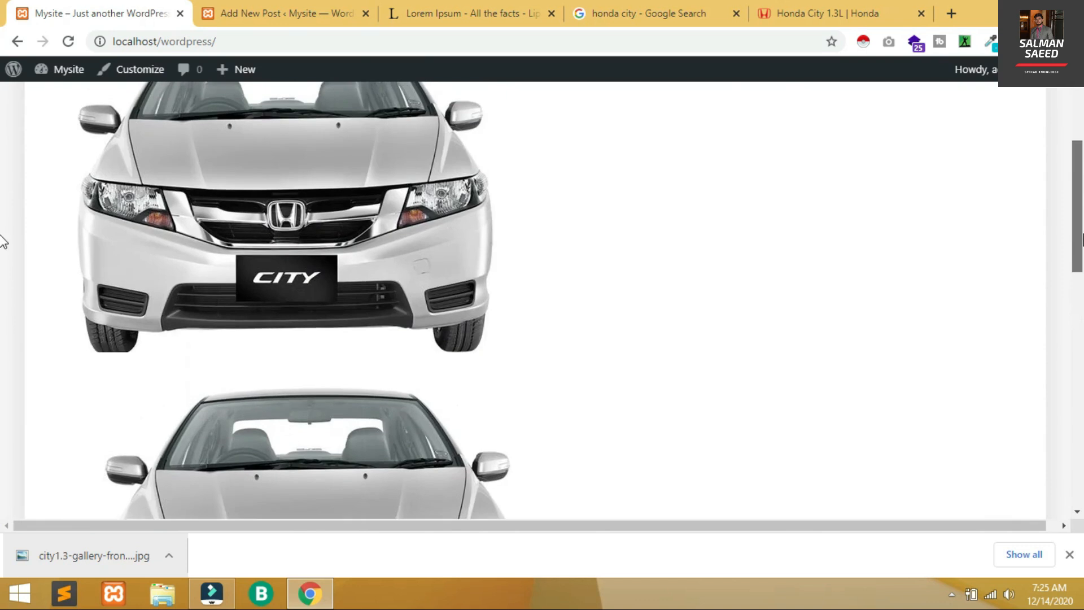
scroll(1073, 346, "down", 6)
scroll(1074, 346, "down", 5)
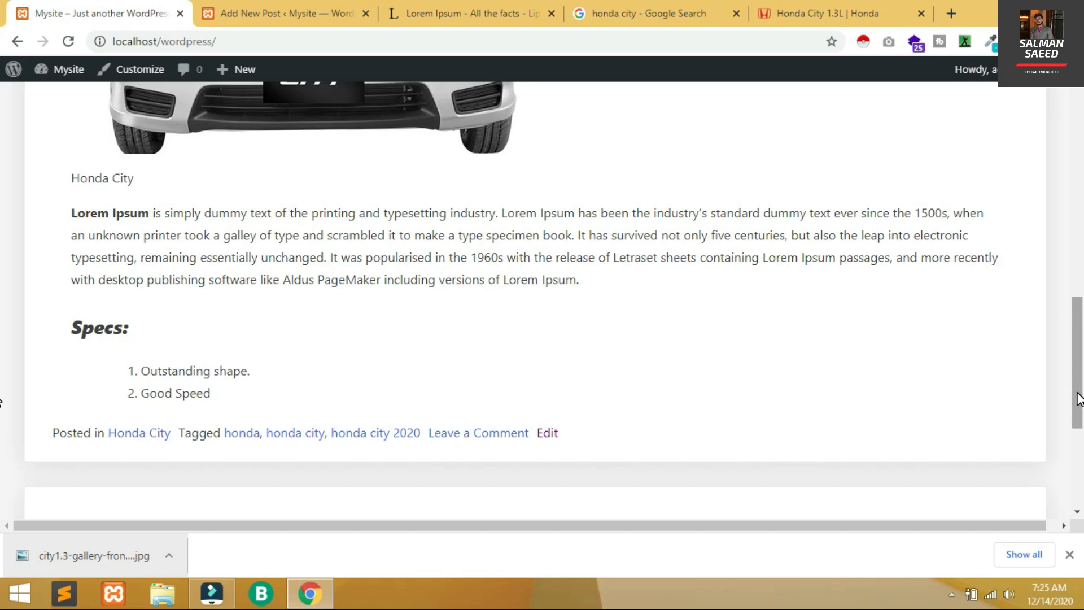
Review the Honda City 2020 post on the home page, including its title, pictures and text, and check the site's Cars menu.
scroll(1078, 398, "up", 15)
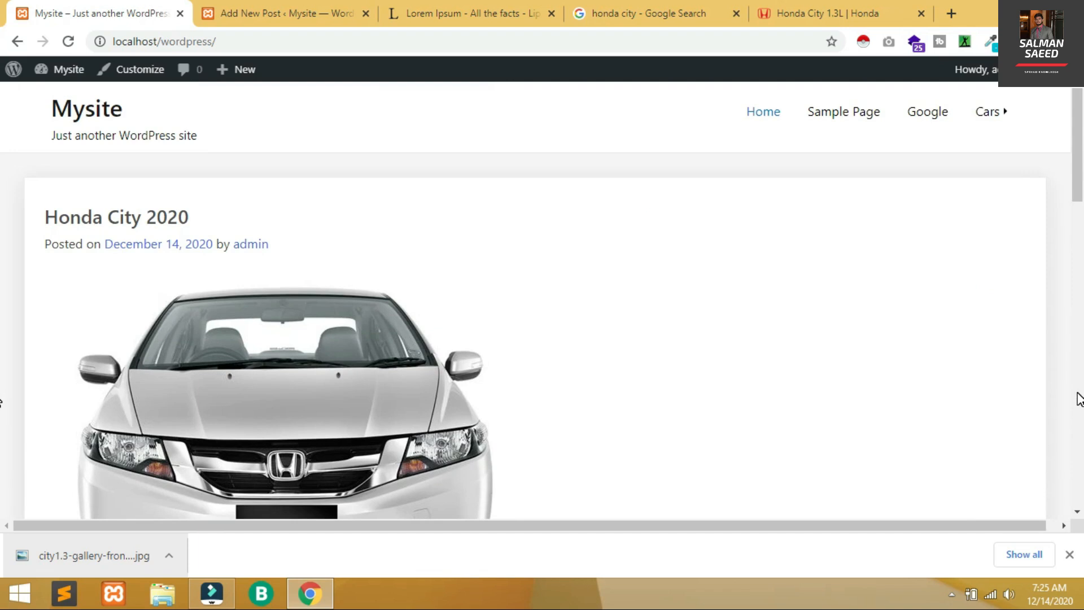
scroll(1079, 399, "down", 7)
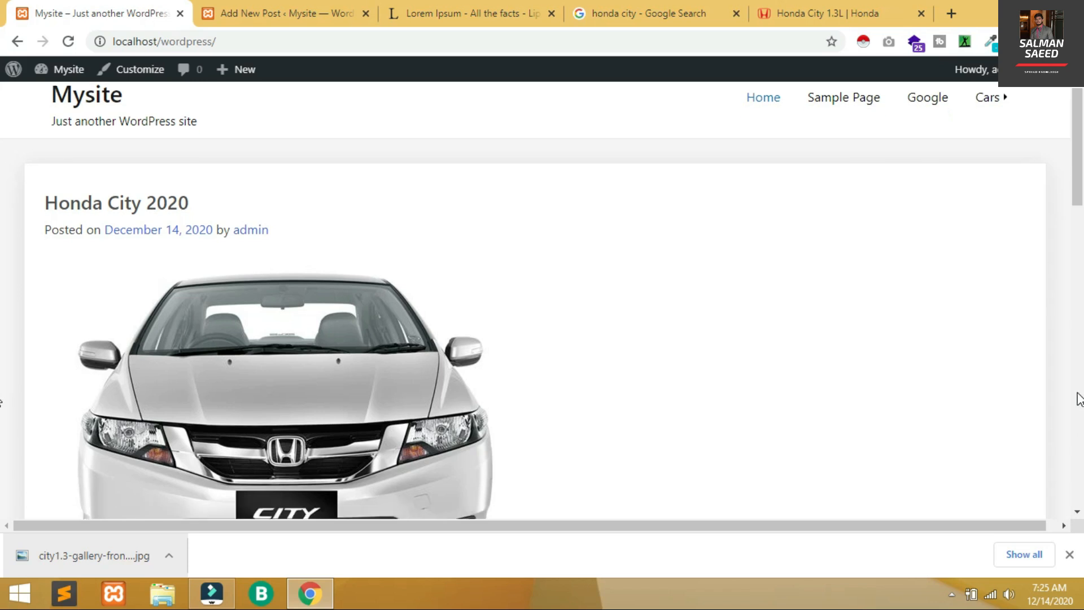
scroll(1079, 398, "down", 3)
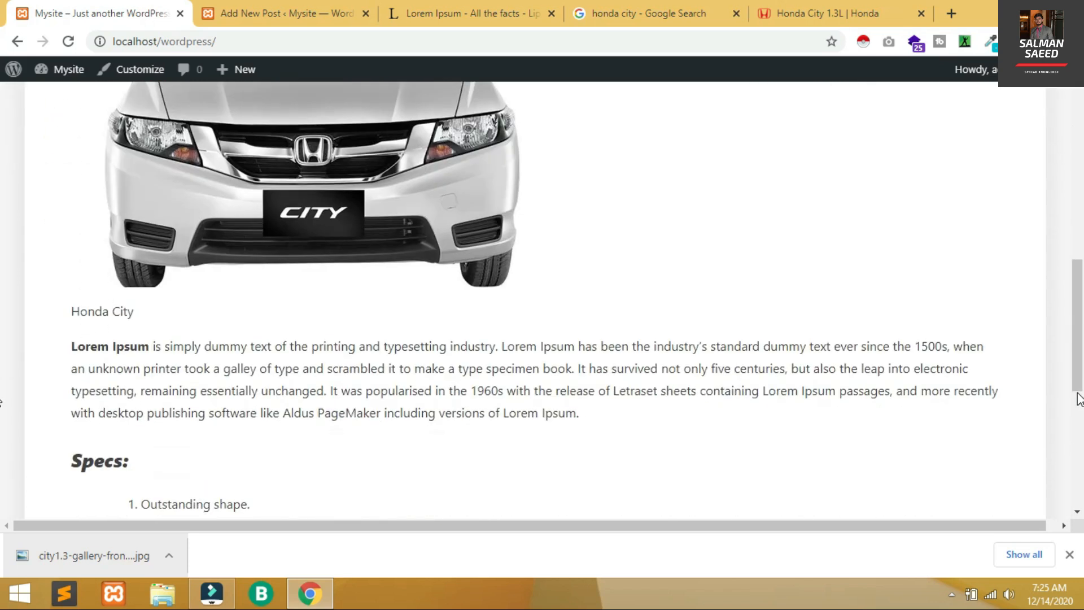
scroll(1079, 398, "up", 10)
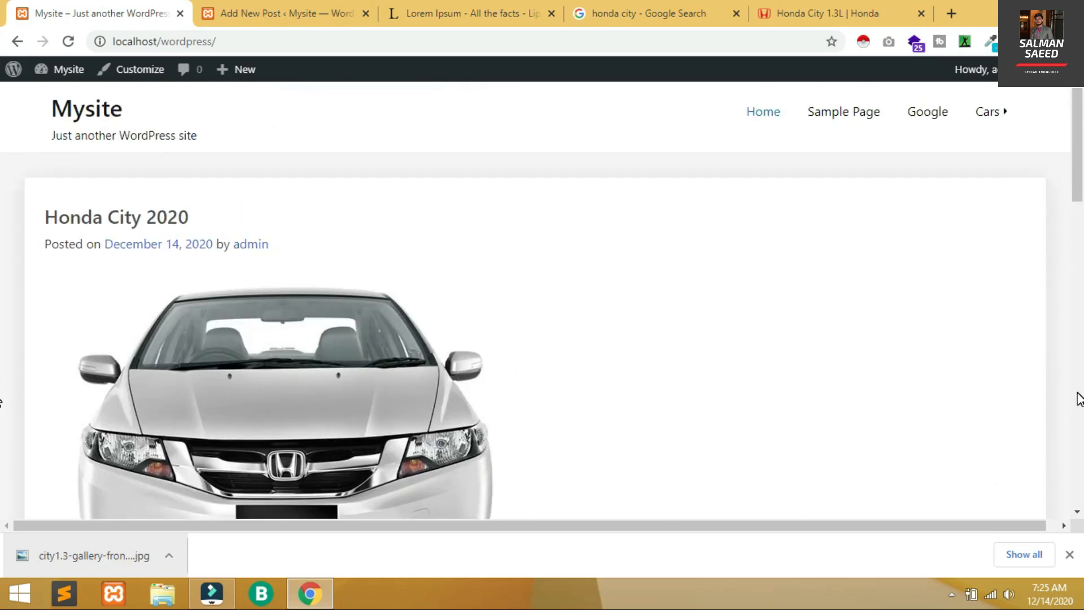
scroll(1079, 399, "down", 5)
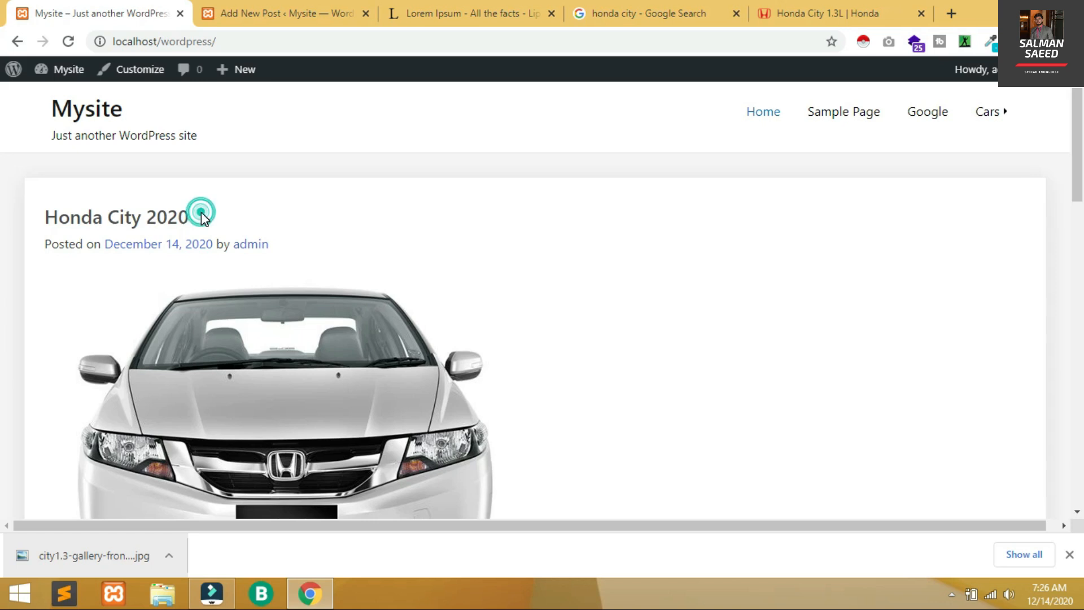
triple_click(201, 214)
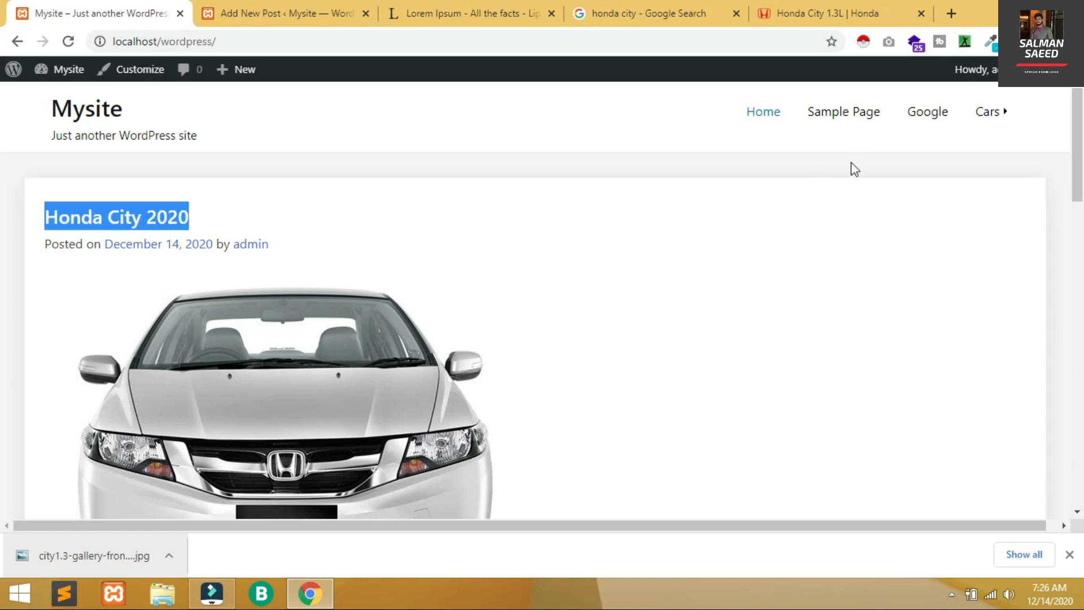
left_click(946, 175)
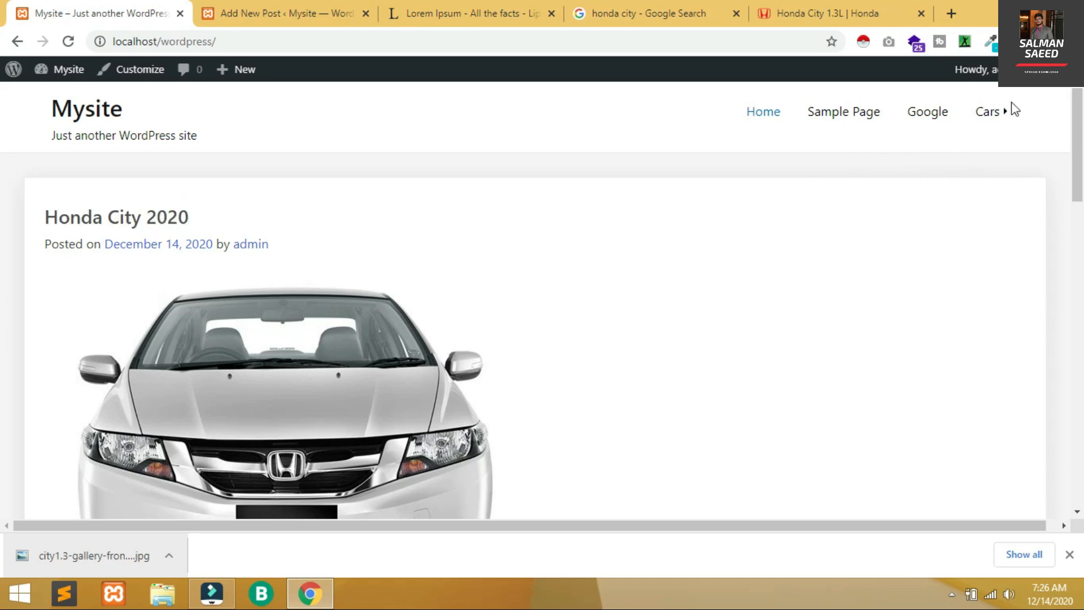
mouse_move(986, 116)
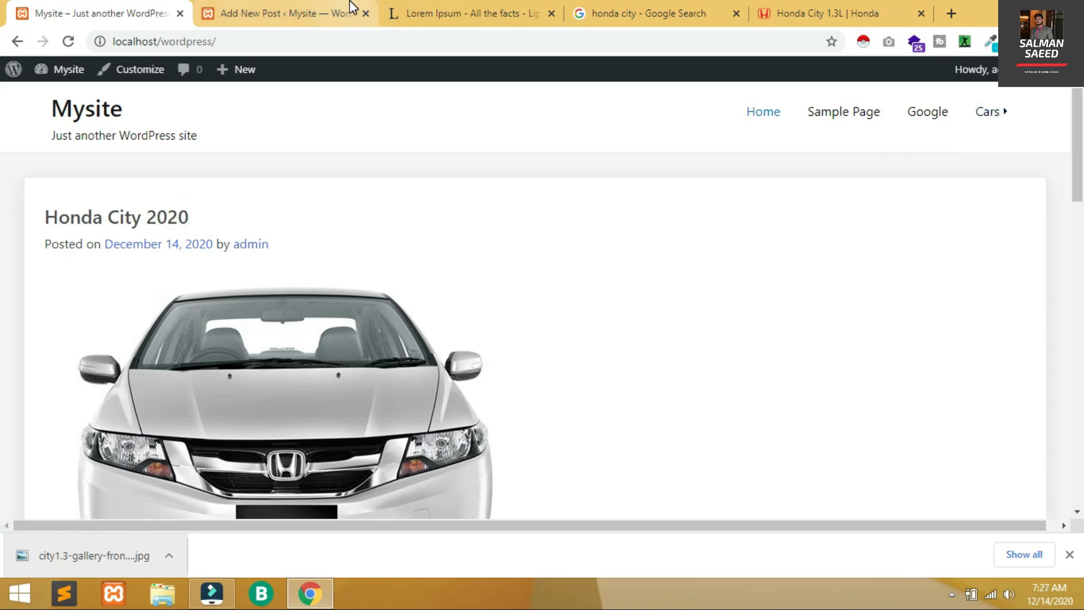
Open the site's navigation menu for editing and remove the Hello world! sub item from under Cars.
left_click(351, 5)
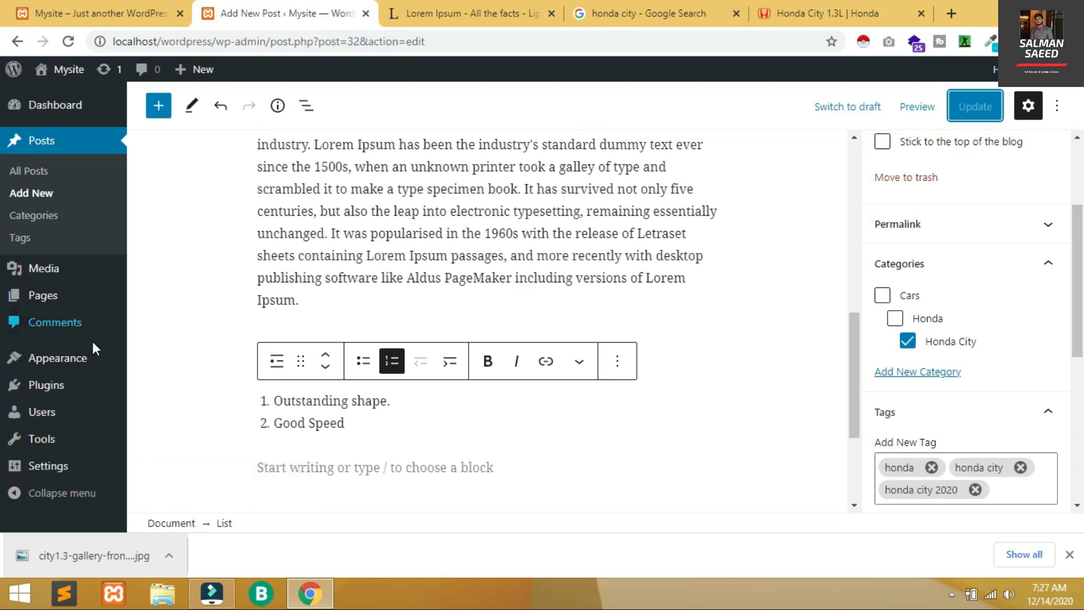
mouse_move(90, 359)
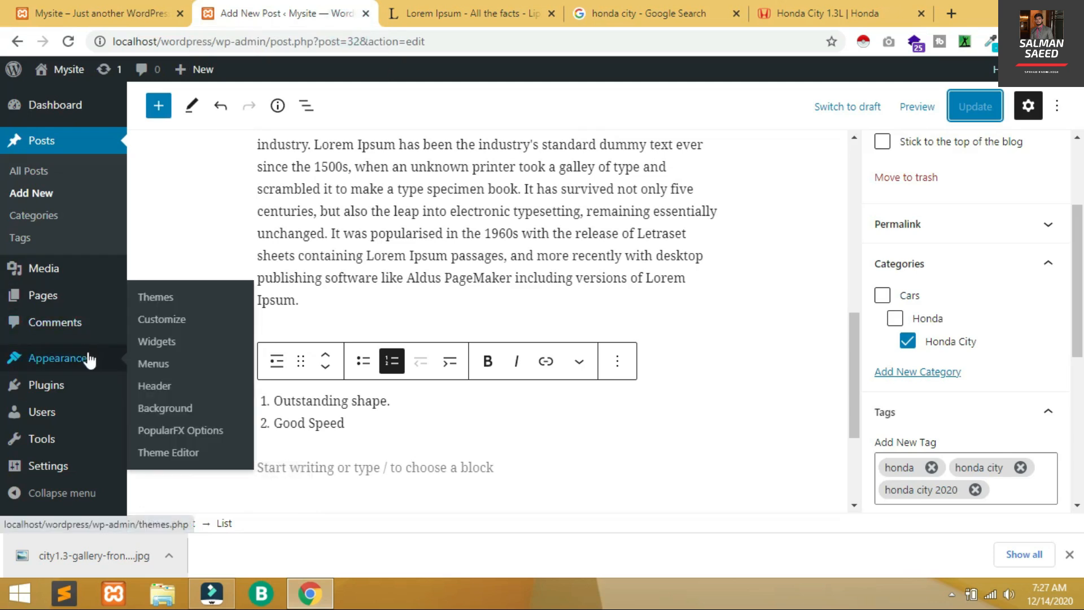
left_click(157, 364)
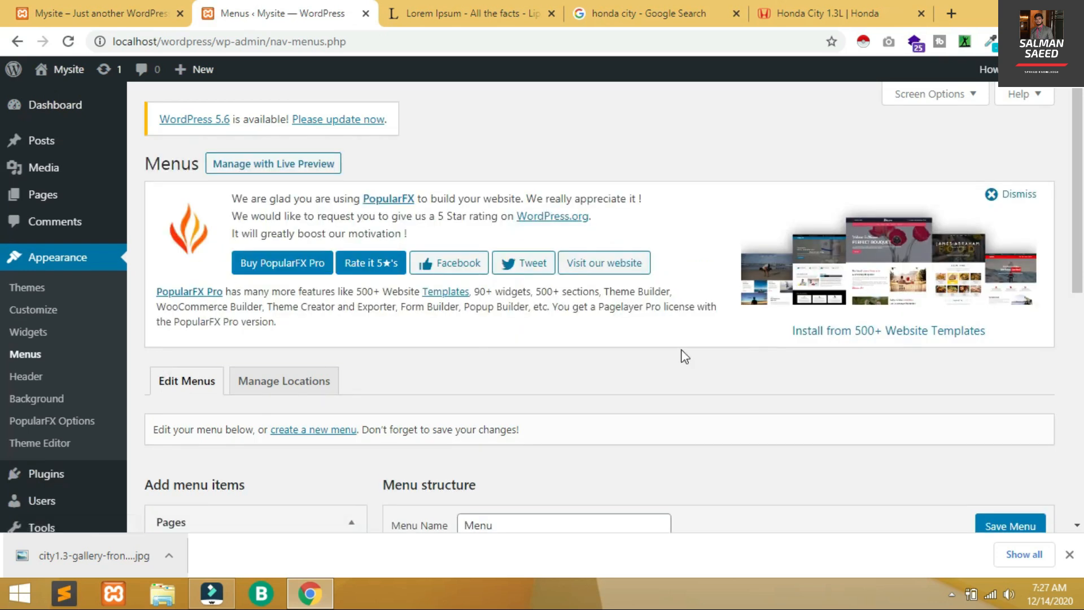
left_click_drag(1079, 145, 1079, 161)
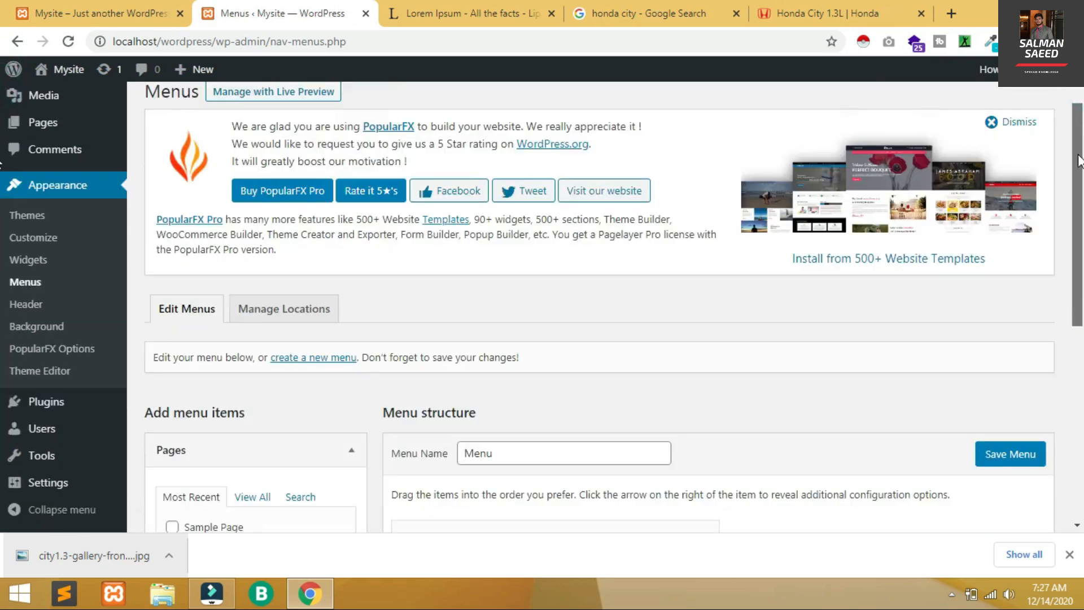
scroll(729, 341, "down", 6)
left_click(731, 342)
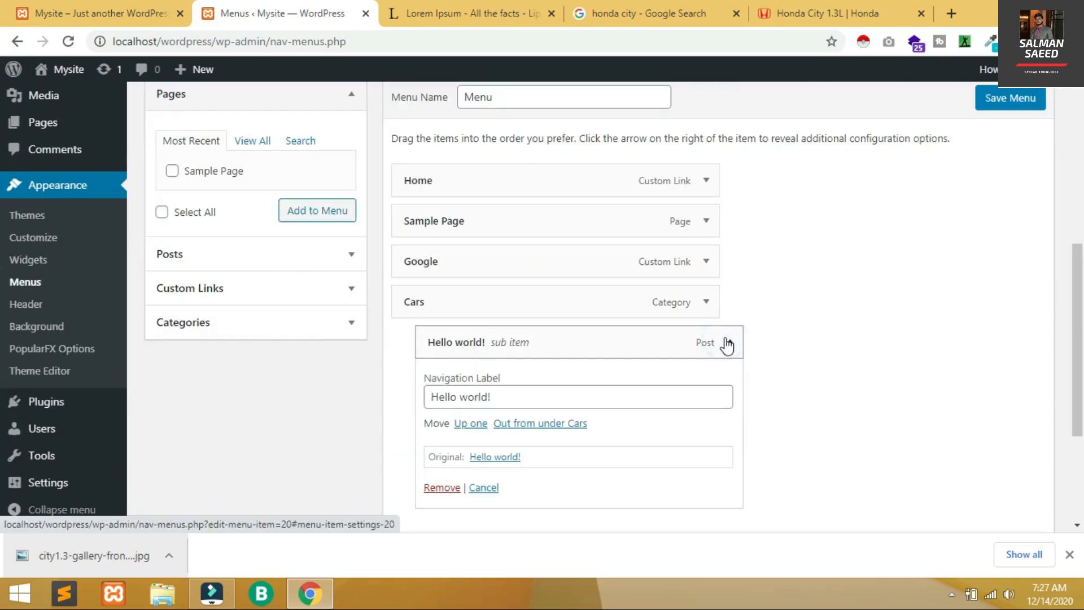
left_click(449, 492)
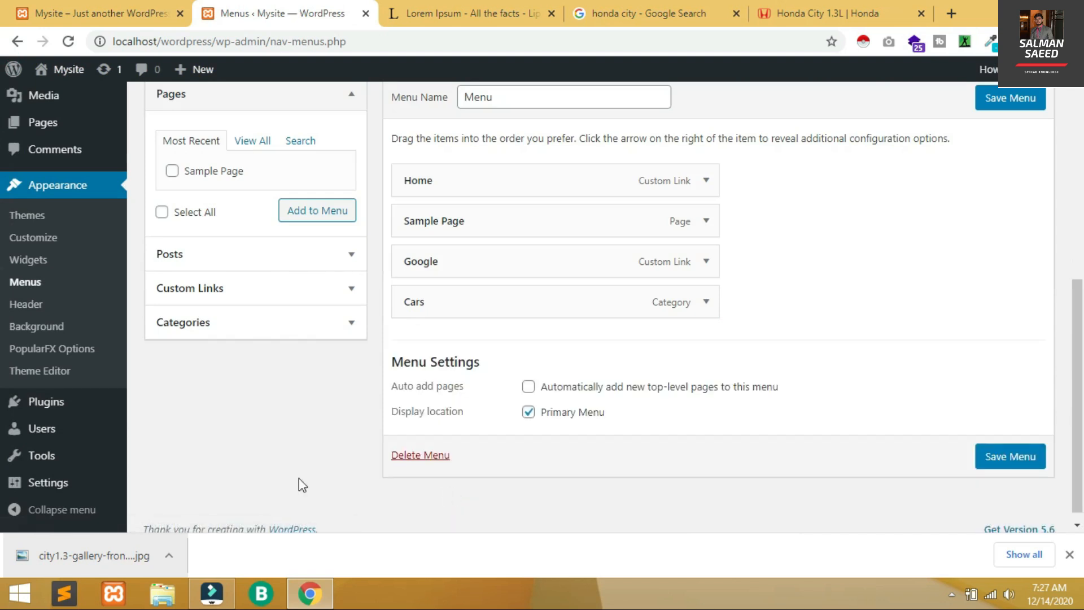
Add the Honda and Honda City categories to the navigation menu.
left_click(351, 323)
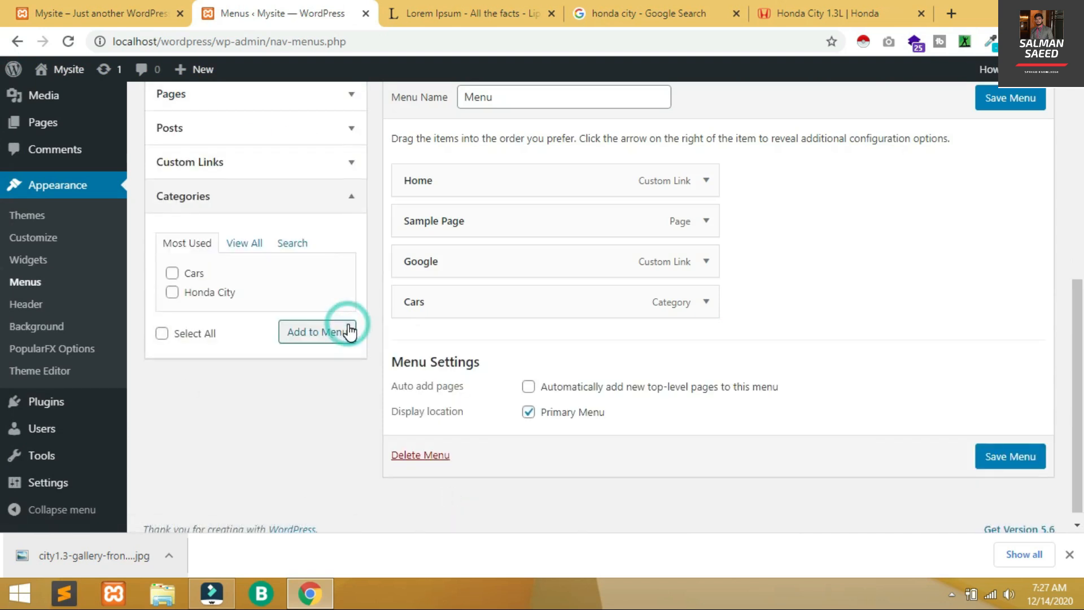
left_click(242, 243)
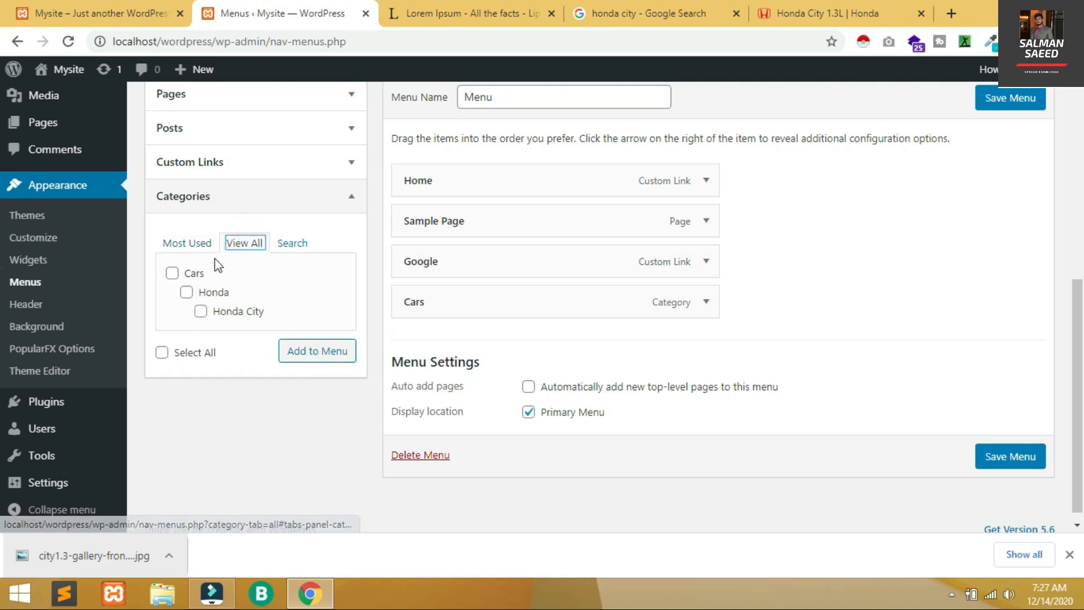
left_click(186, 292)
left_click(202, 312)
left_click(326, 351)
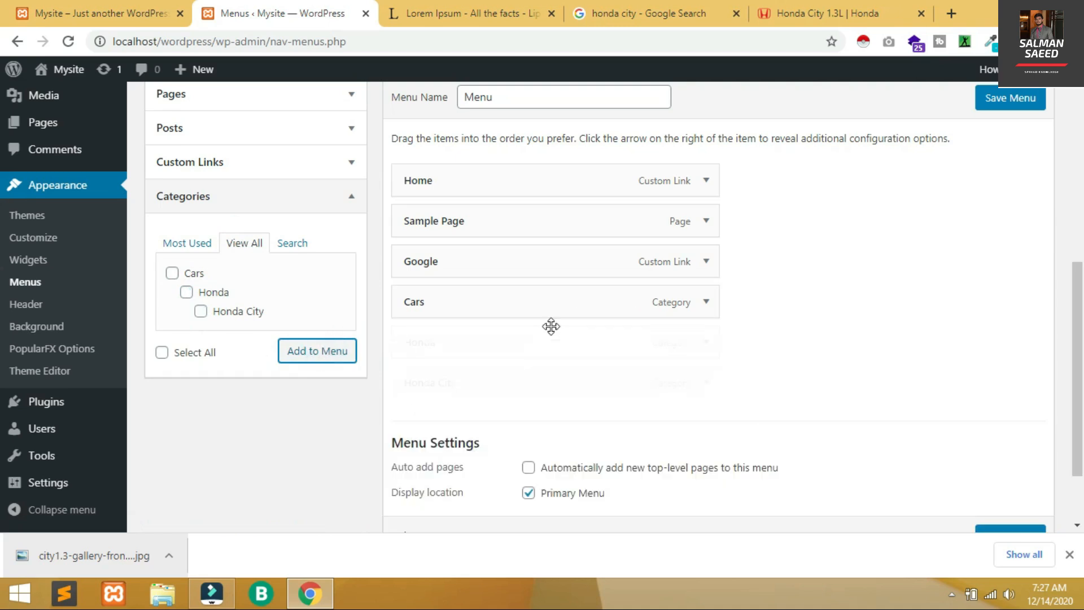
Nest Honda under Cars and Honda City under Honda in the menu structure, and save the menu.
left_click(526, 341)
left_click_drag(542, 342, 624, 371)
left_click_drag(1079, 432, 1080, 523)
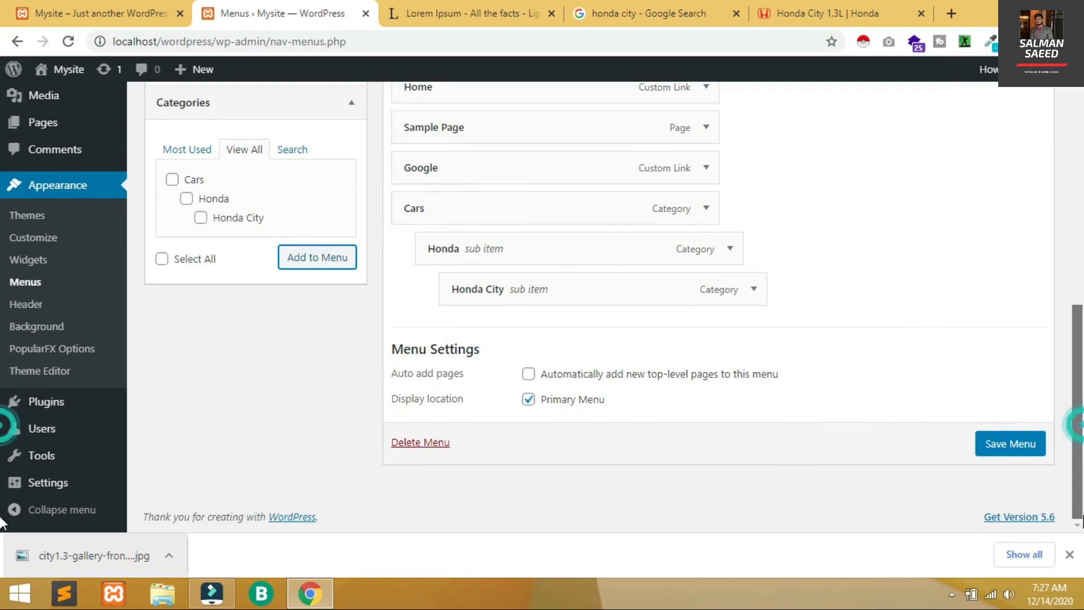
left_click(1027, 456)
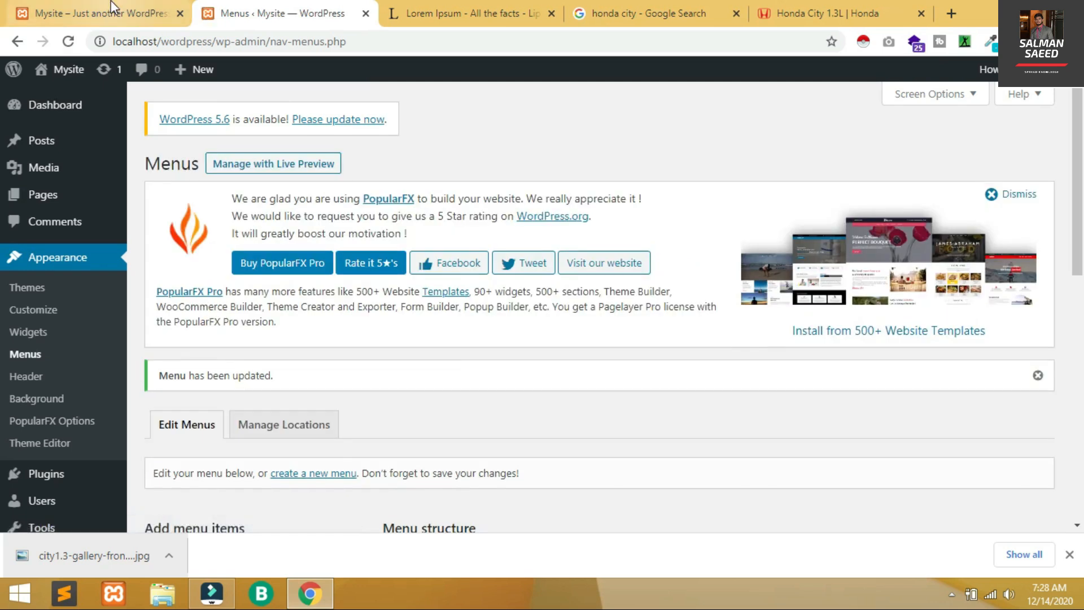
Reload the Mysite home page and check the sub items of the Cars menu.
left_click(111, 7)
key("F5")
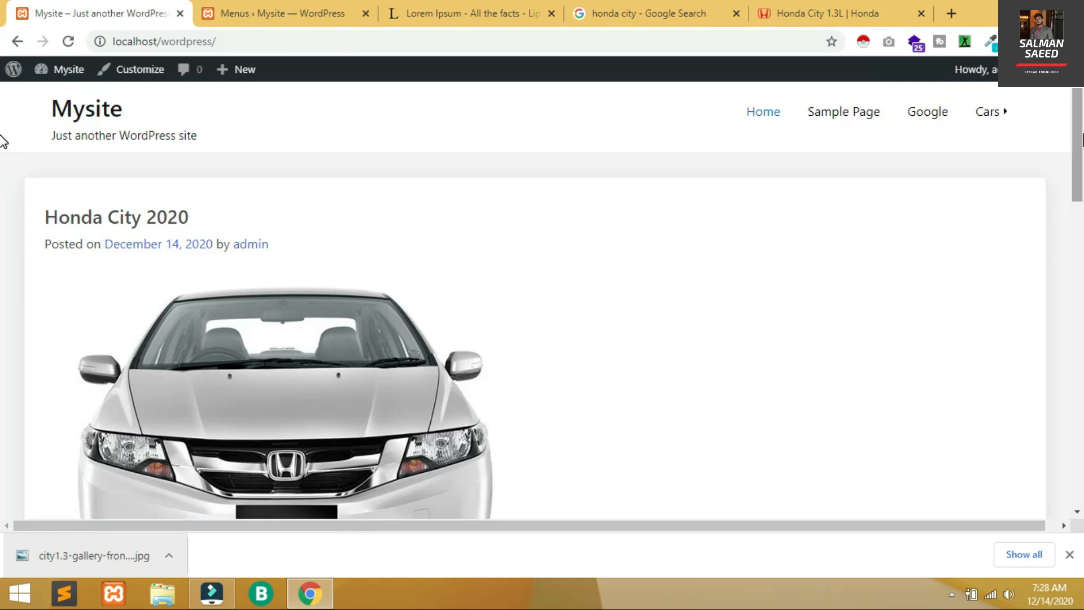
mouse_move(990, 111)
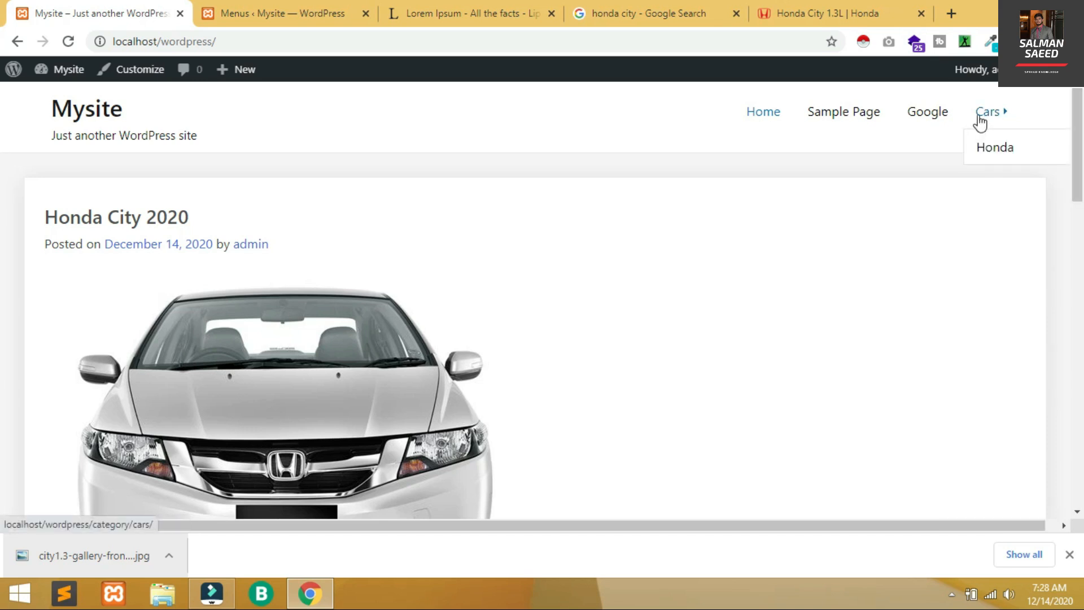
Reorder the menu so Sample Page and Google follow the Cars group with its Honda and Honda City sub items, and save it.
left_click(329, 7)
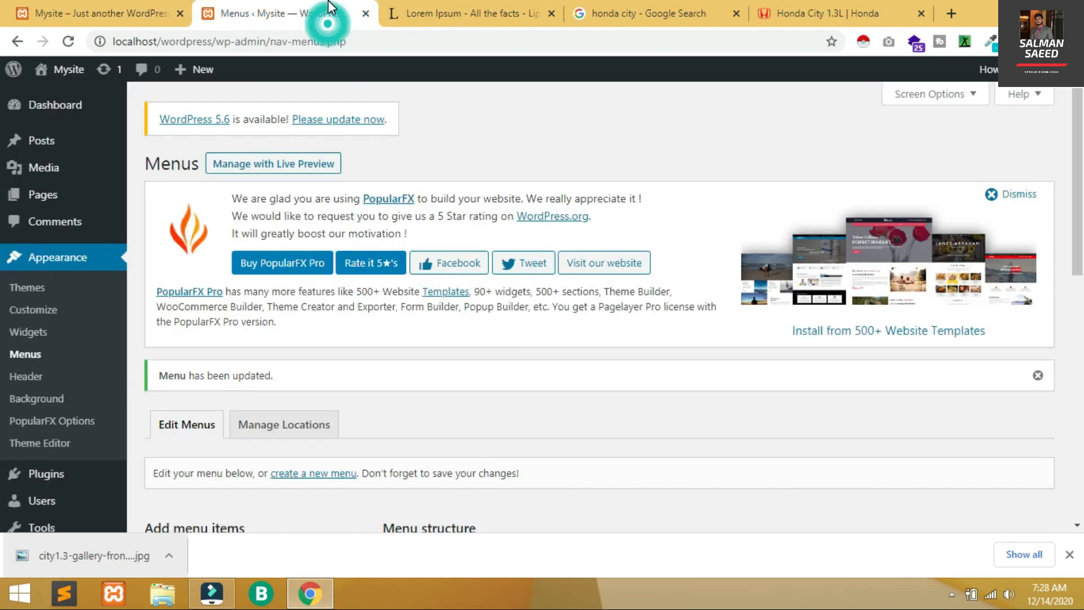
scroll(1067, 329, "down", 5)
scroll(1066, 338, "down", 2)
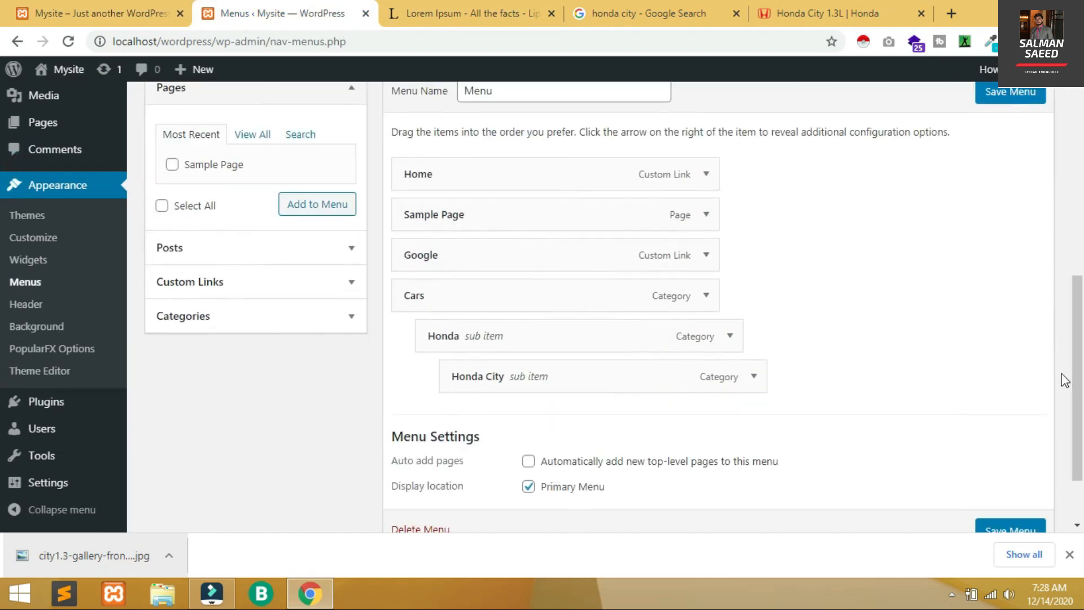
left_click_drag(496, 252, 496, 378)
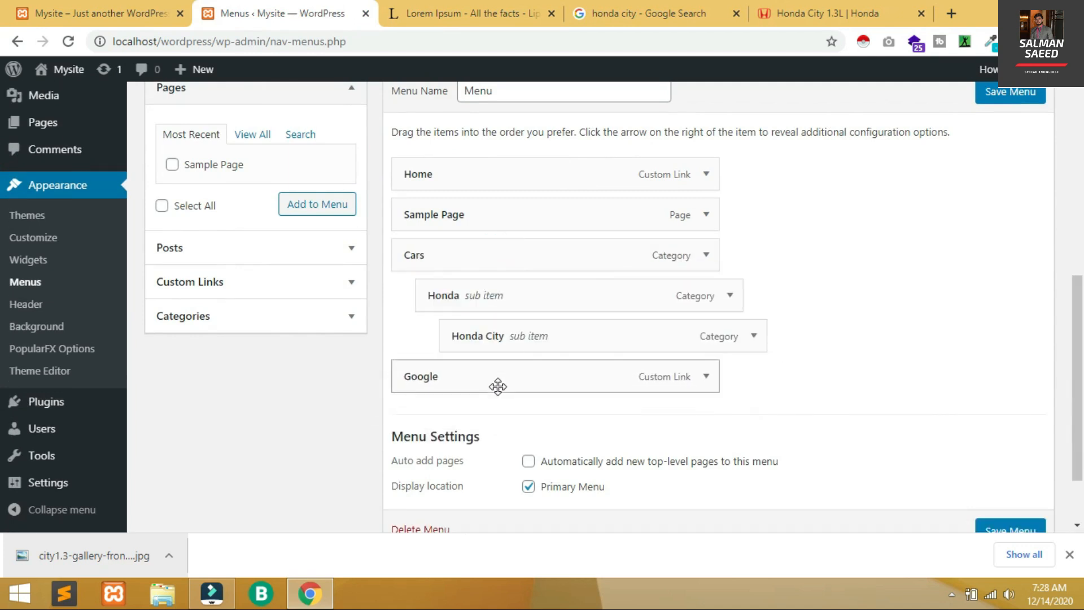
left_click_drag(508, 214, 530, 332)
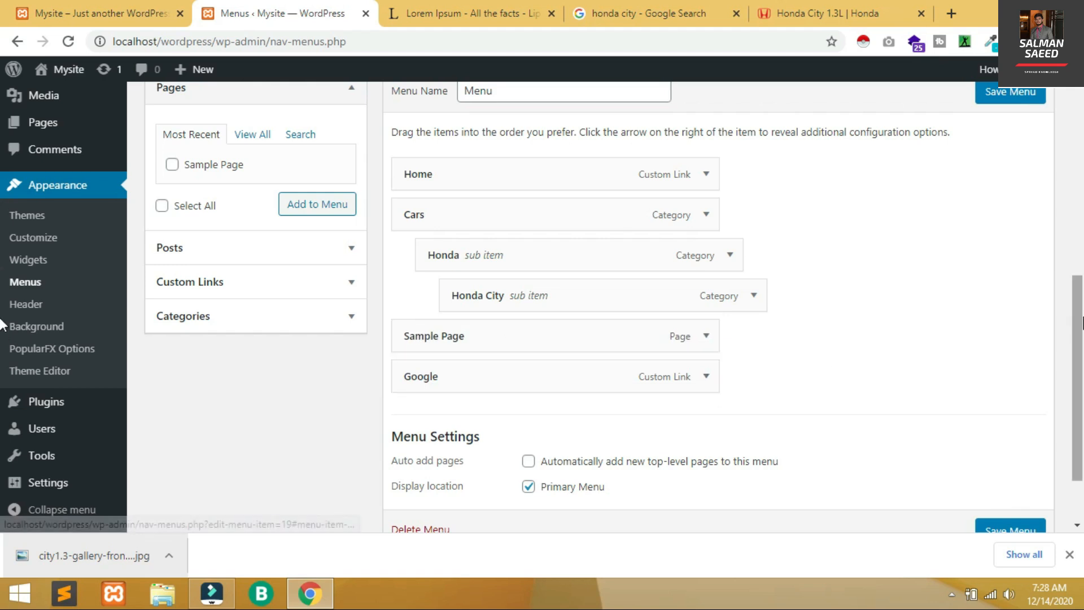
scroll(1073, 311, "down", 2)
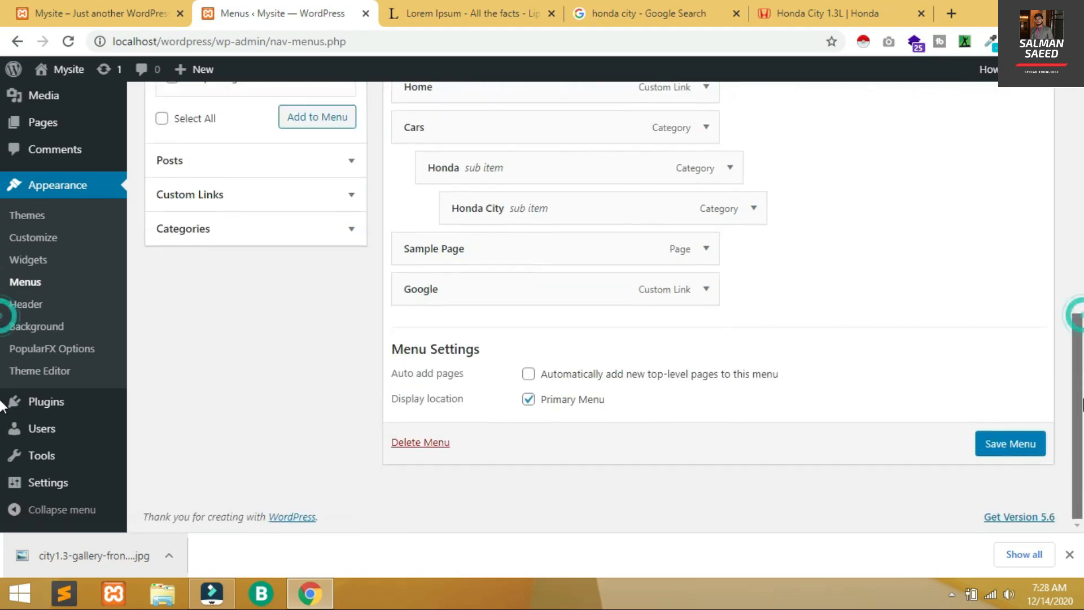
left_click(995, 447)
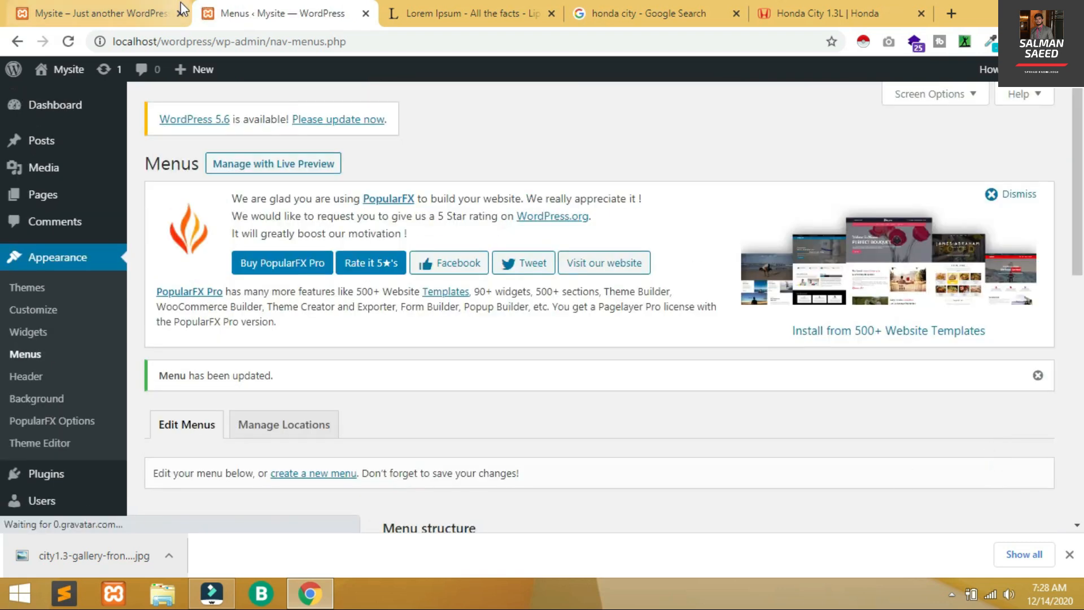
Reload the Mysite home page and open the Honda City category page through the nested Cars menu.
left_click(76, 7)
key("F5")
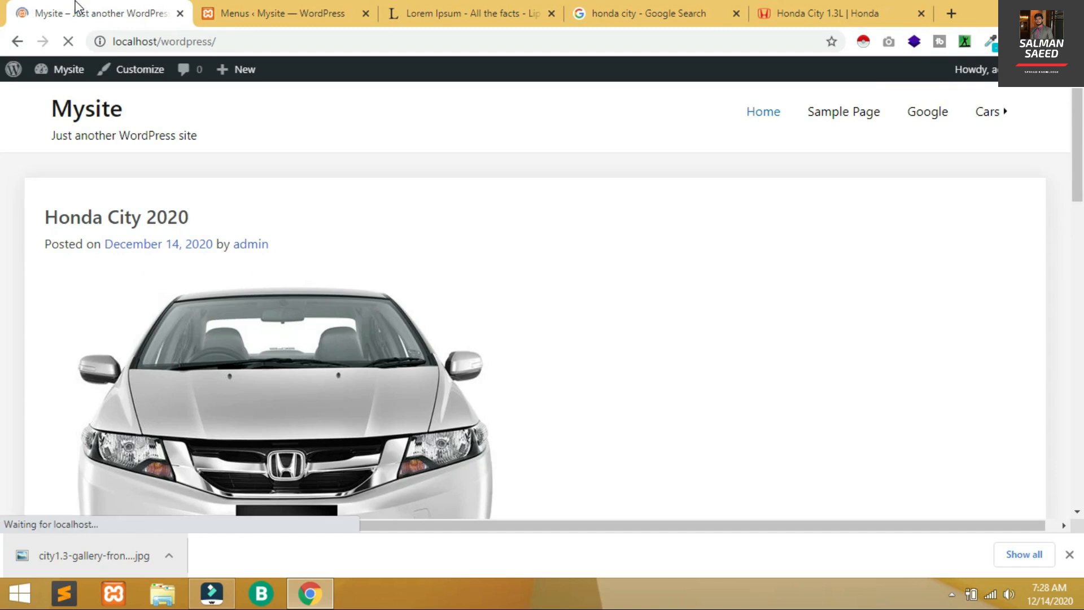
mouse_move(805, 110)
mouse_move(842, 155)
left_click(953, 152)
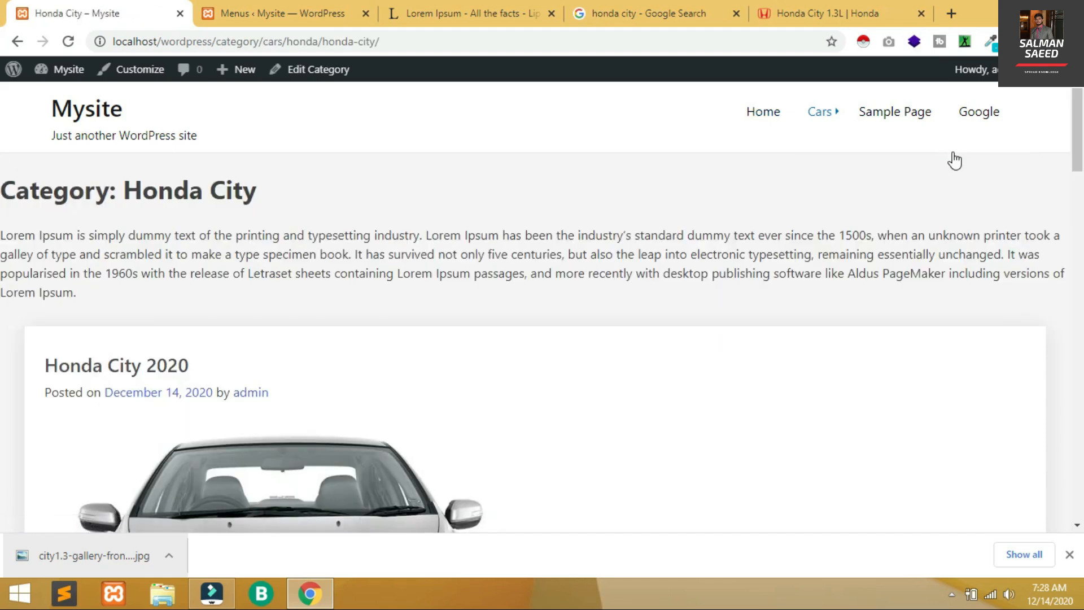
Examine the Honda City category page, including its heading, description, listed post and sidebar.
scroll(2, 276, "down", 10)
scroll(3, 276, "up", 15)
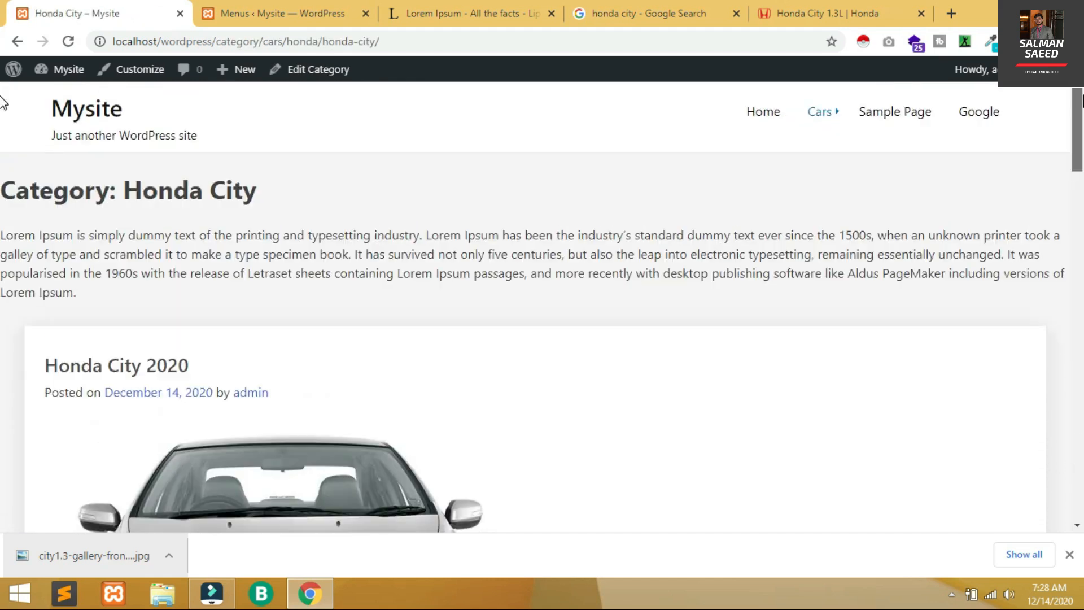
scroll(5, 105, "down", 2)
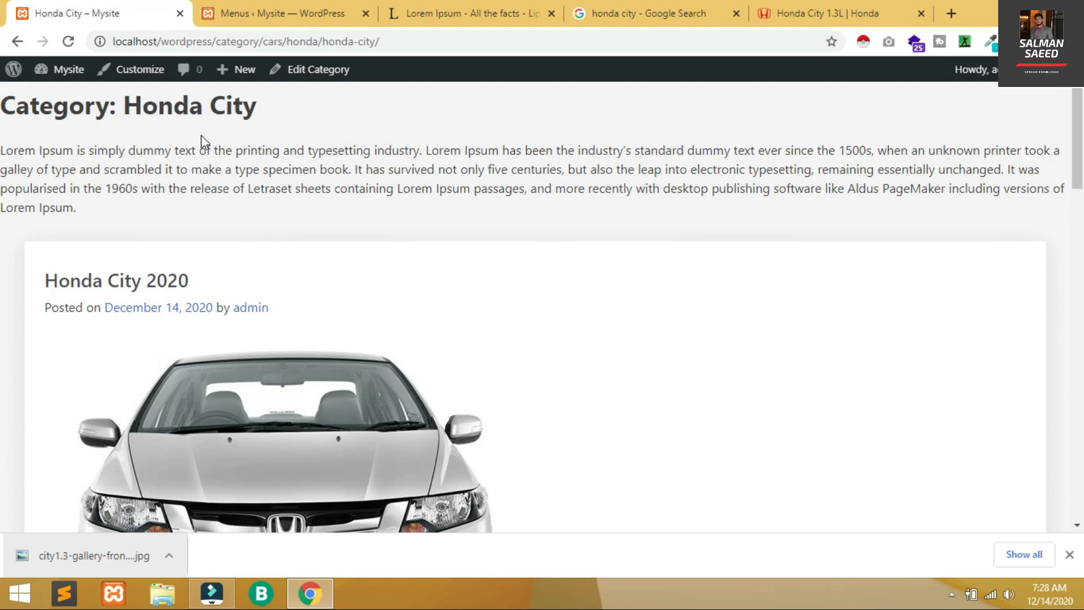
triple_click(121, 170)
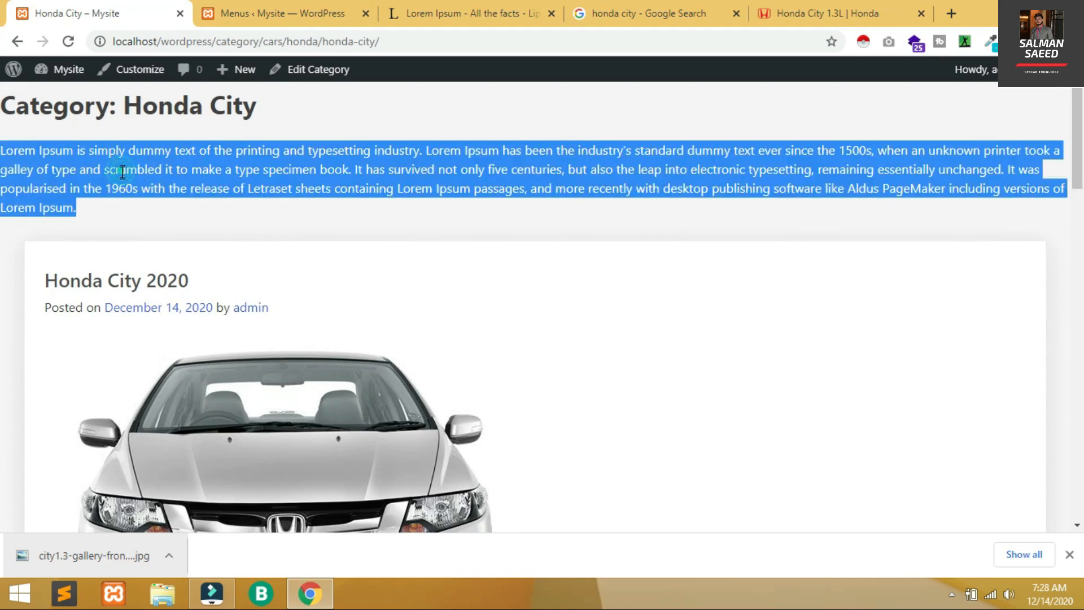
left_click(621, 219)
scroll(3, 158, "down", 8)
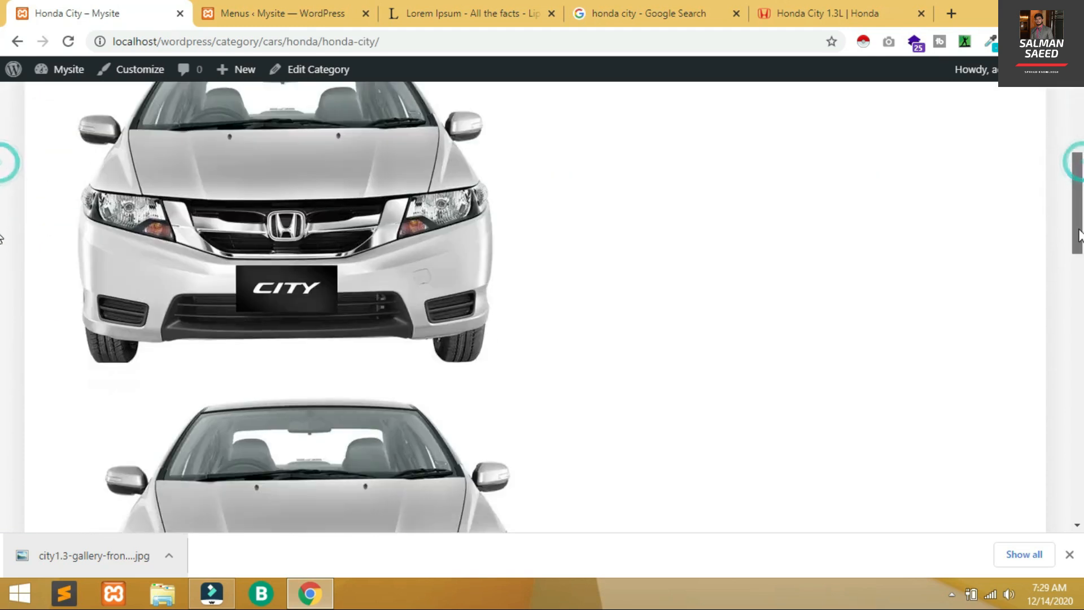
scroll(3, 144, "up", 10)
scroll(3, 144, "down", 2)
scroll(2, 144, "up", 2)
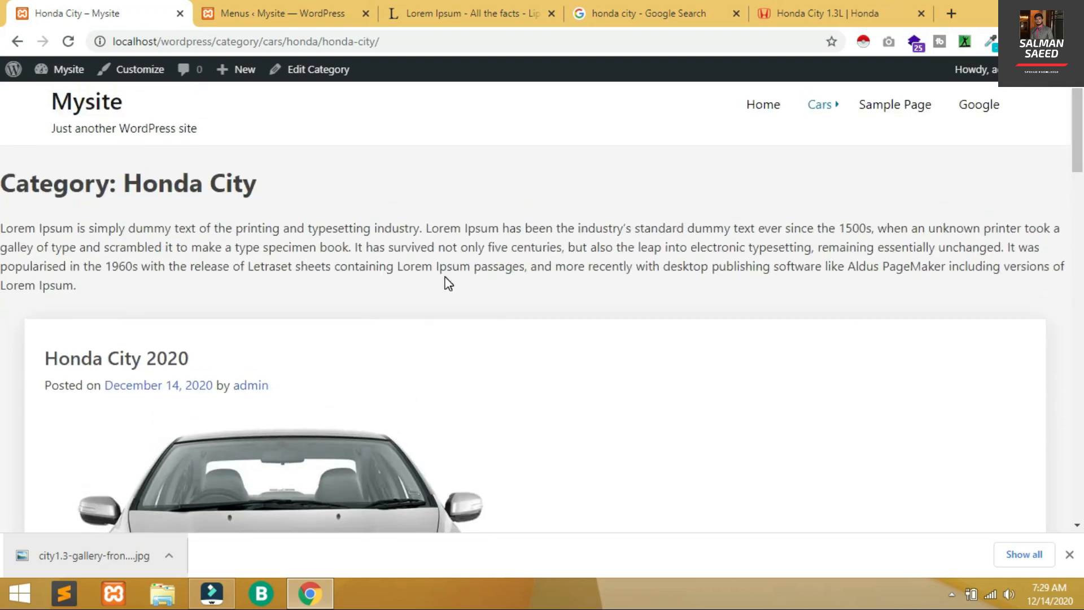
triple_click(181, 179)
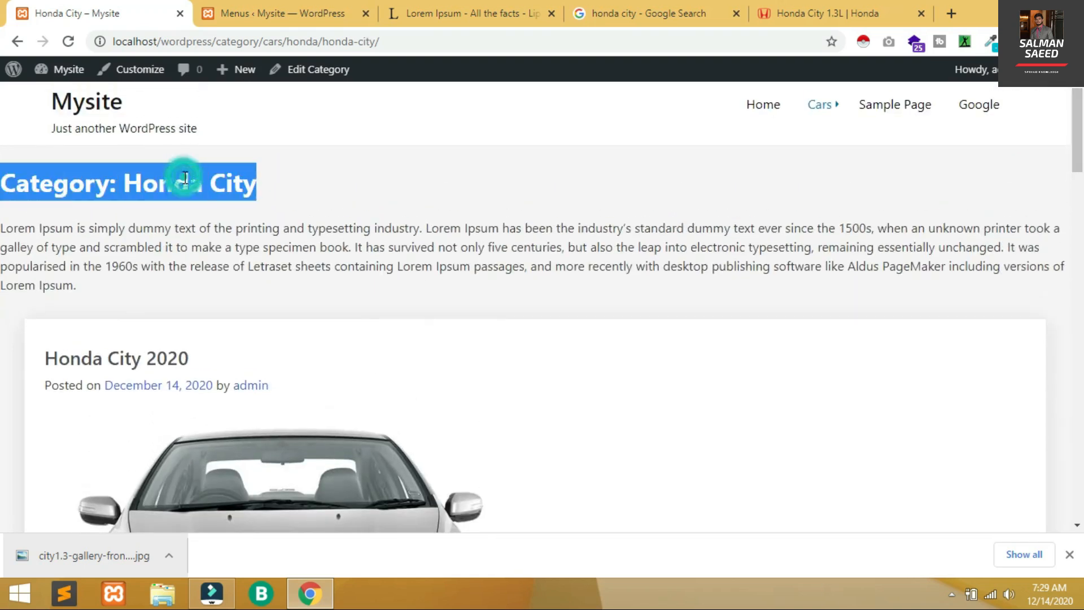
scroll(955, 240, "down", 10)
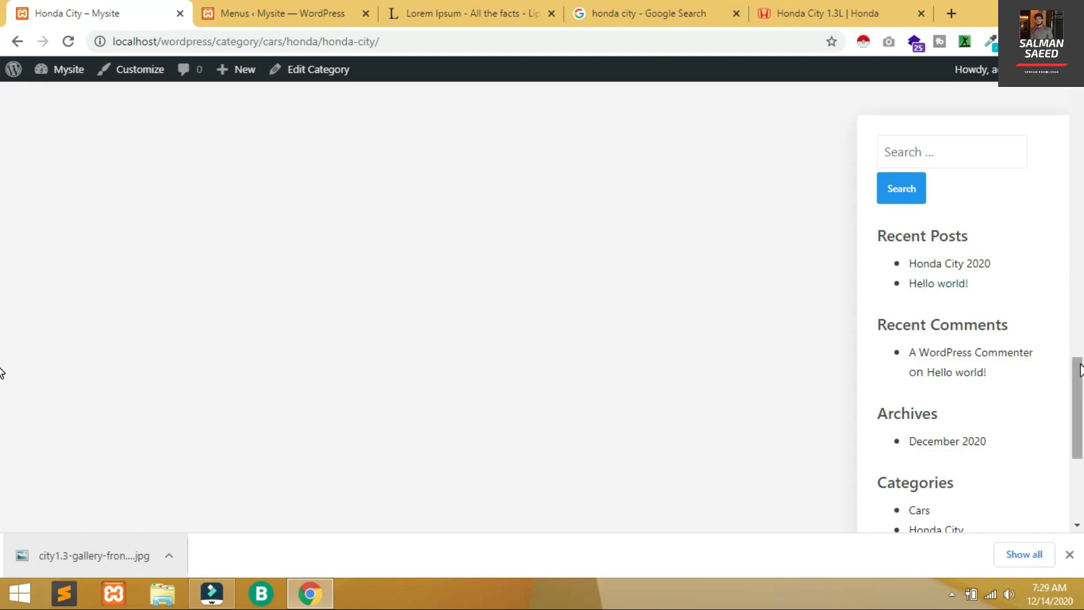
left_click_drag(1079, 394, 1081, 108)
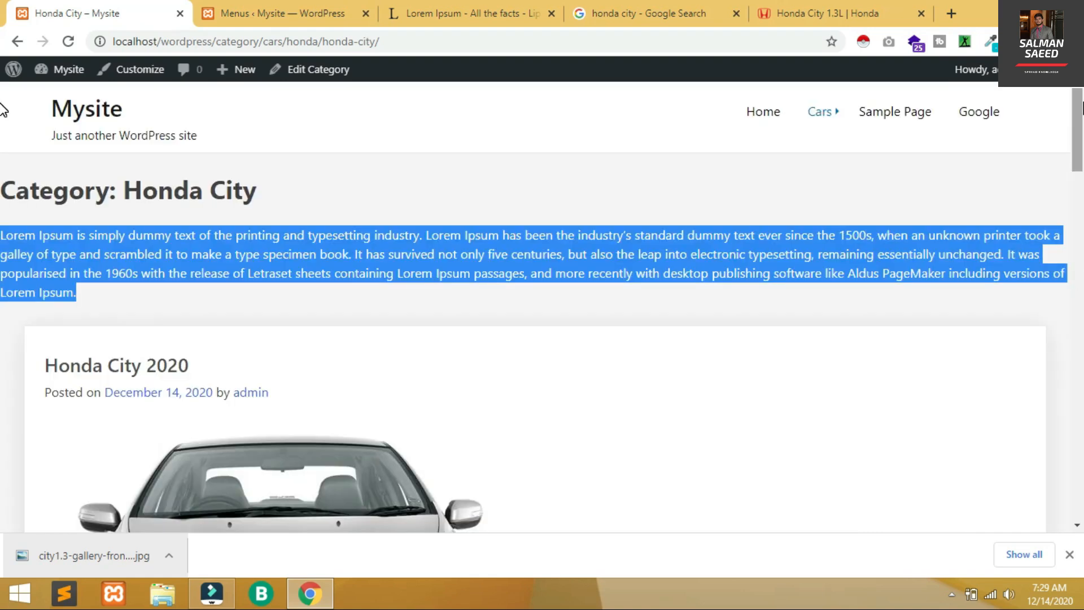